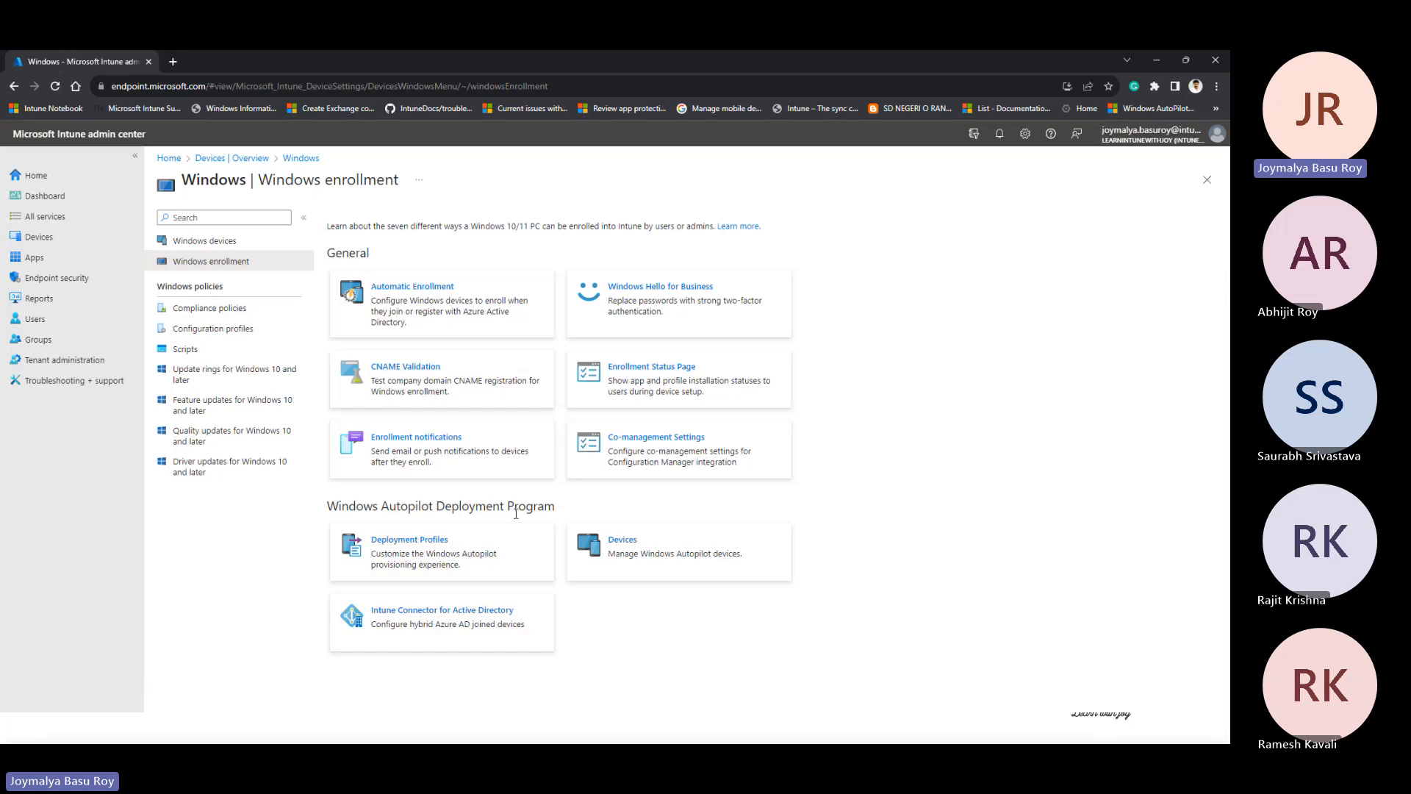
# Start a new Windows PC Autopilot deployment profile and name it "fsfdfsdfsdfsdfsdfs"
pyautogui.click(414, 560)
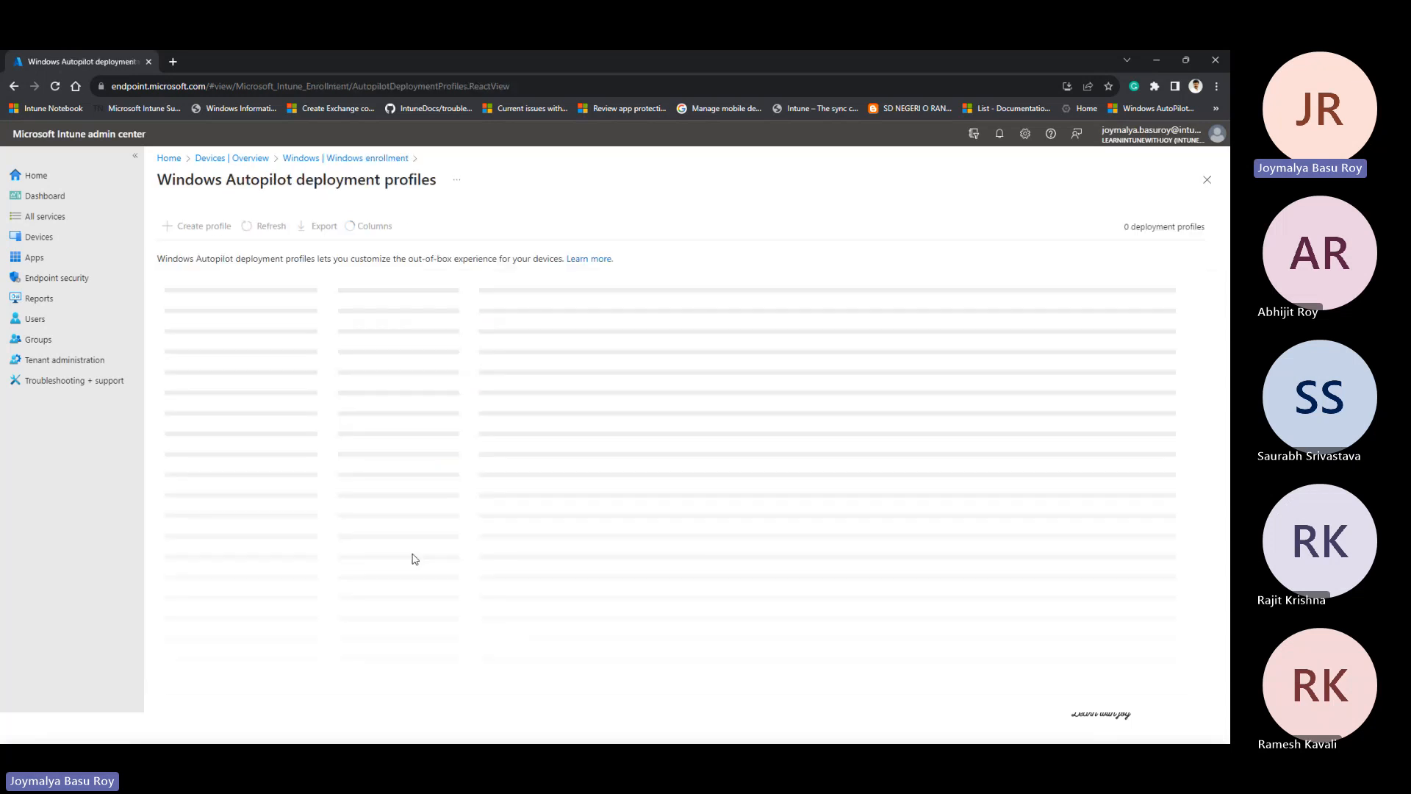
pyautogui.click(194, 232)
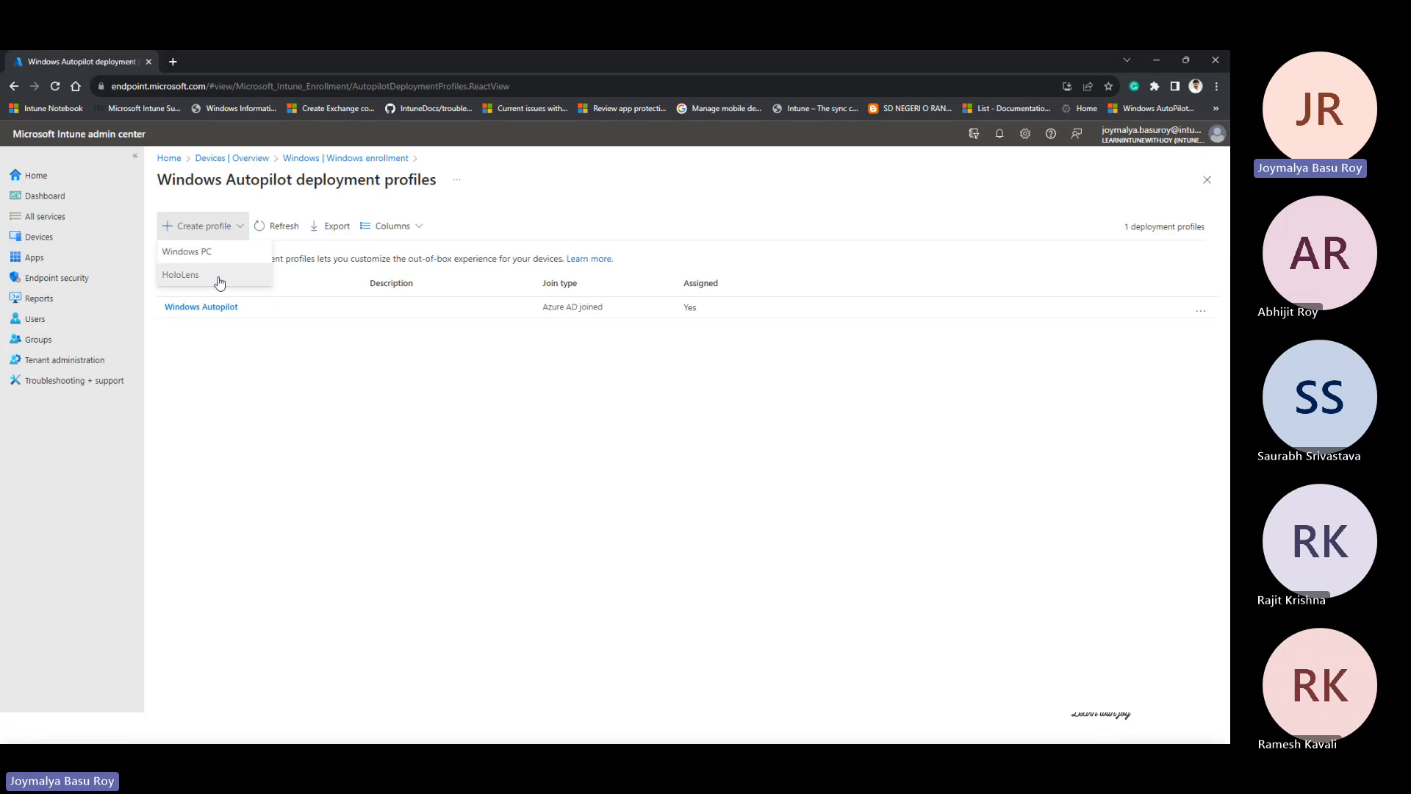
pyautogui.click(213, 256)
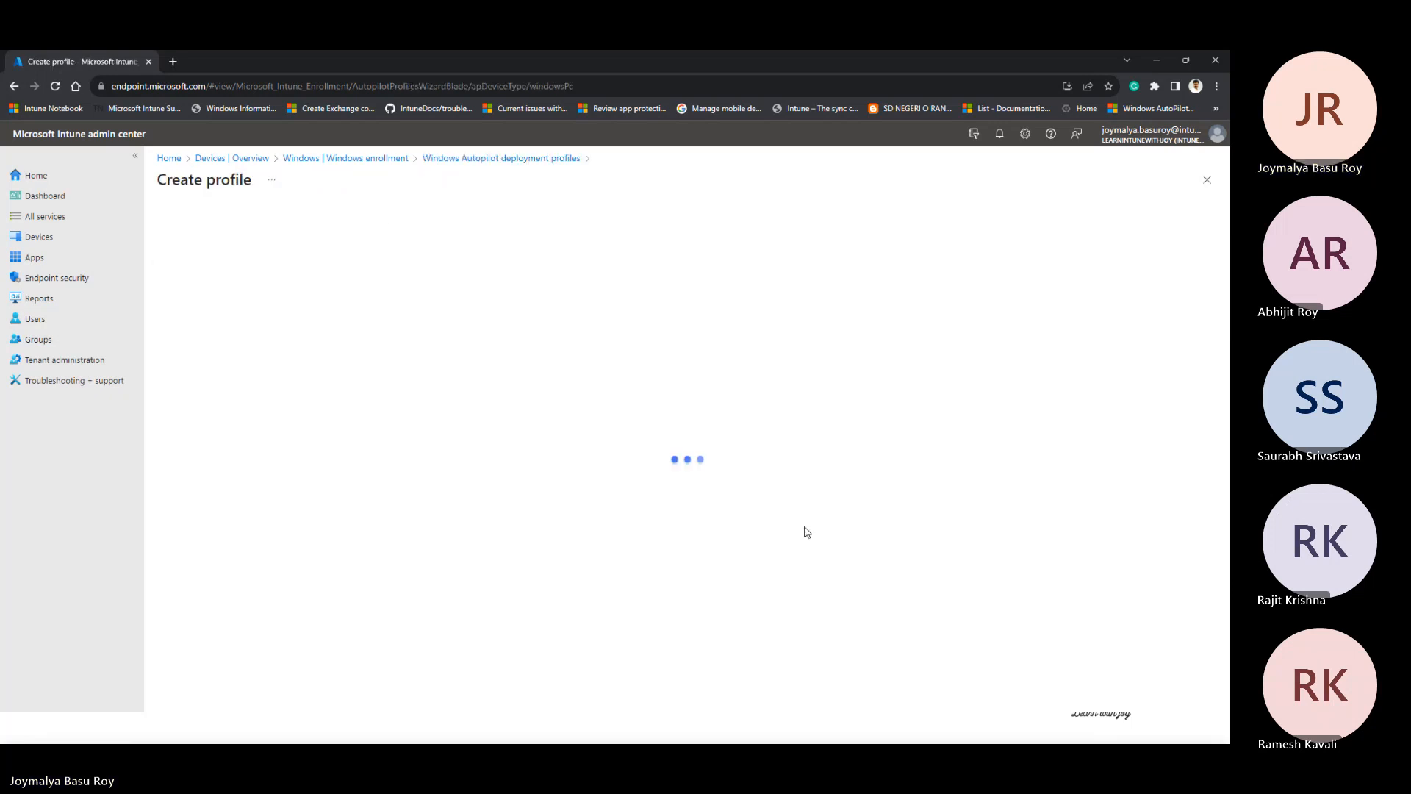
pyautogui.click(376, 257)
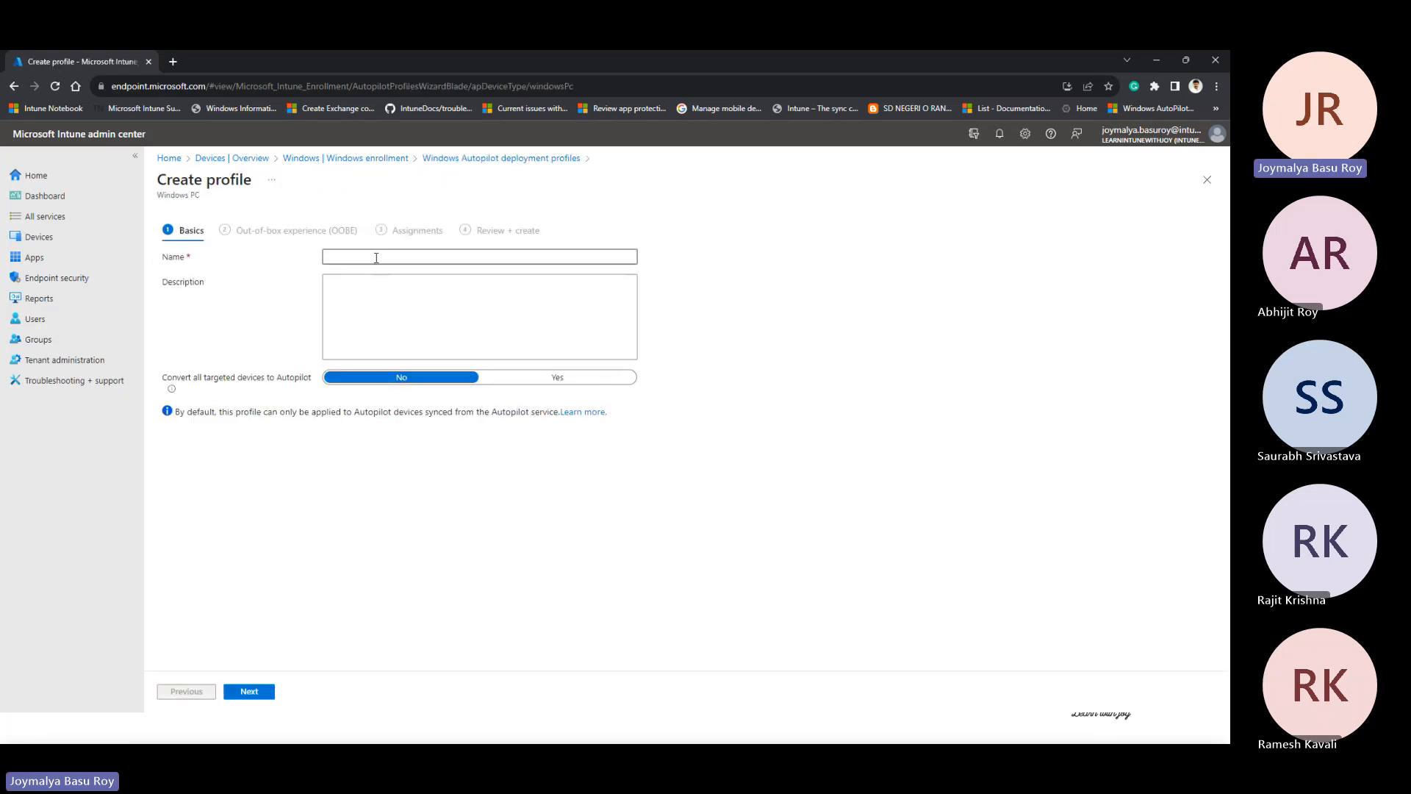
pyautogui.write('fsfdfsdfsdfsdfsdfs')
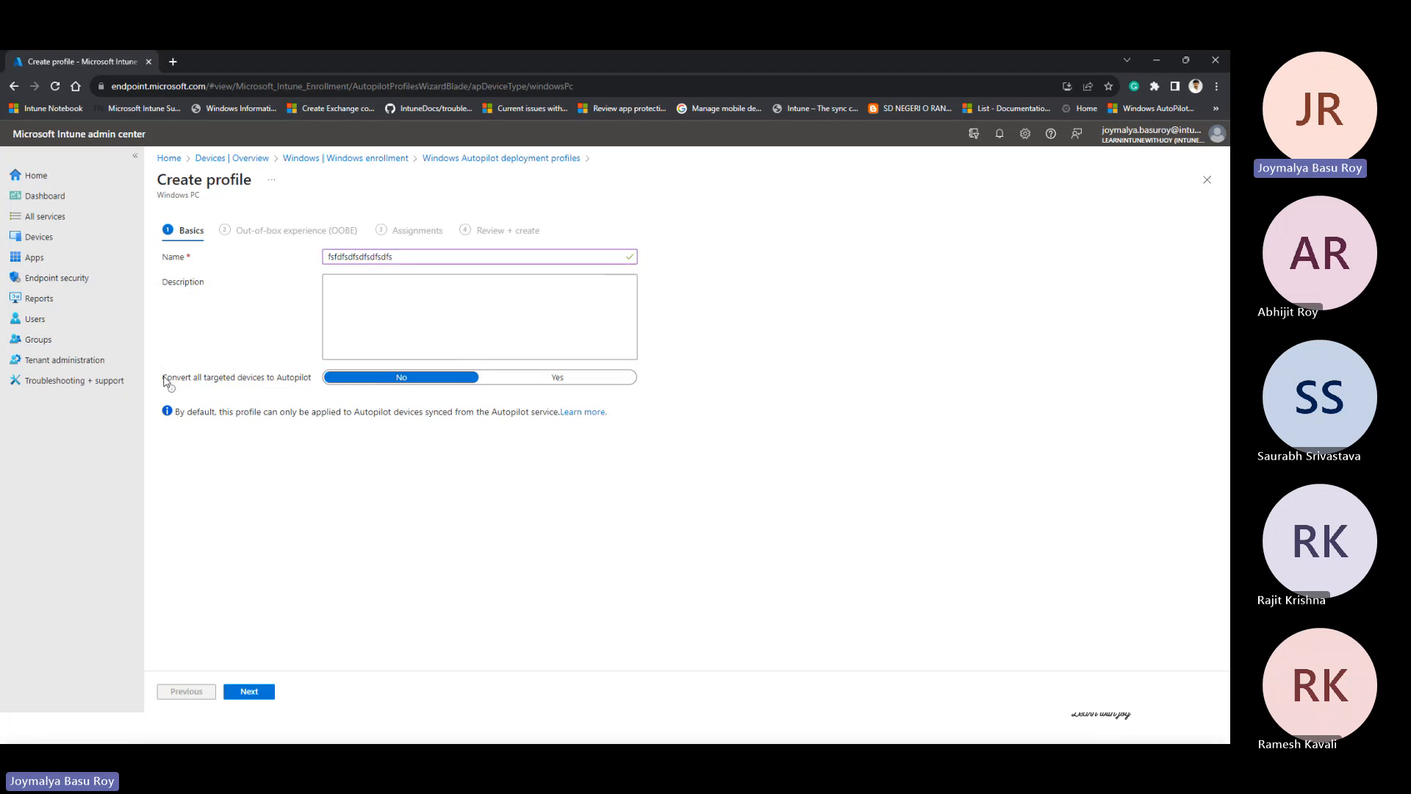
# Set the profile to convert all targeted devices to Autopilot and proceed to the out-of-box experience settings
pyautogui.tripleClick(309, 375)
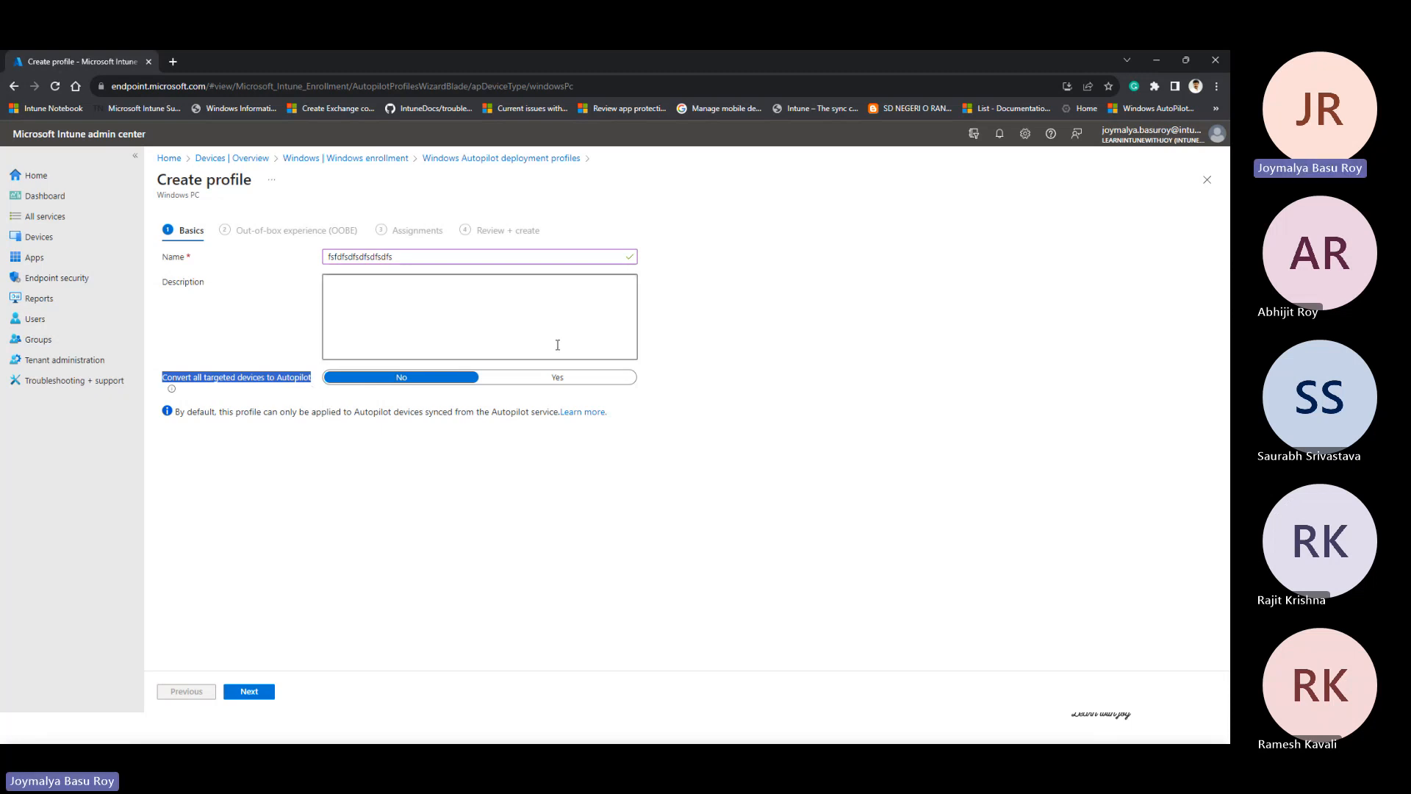
pyautogui.click(566, 380)
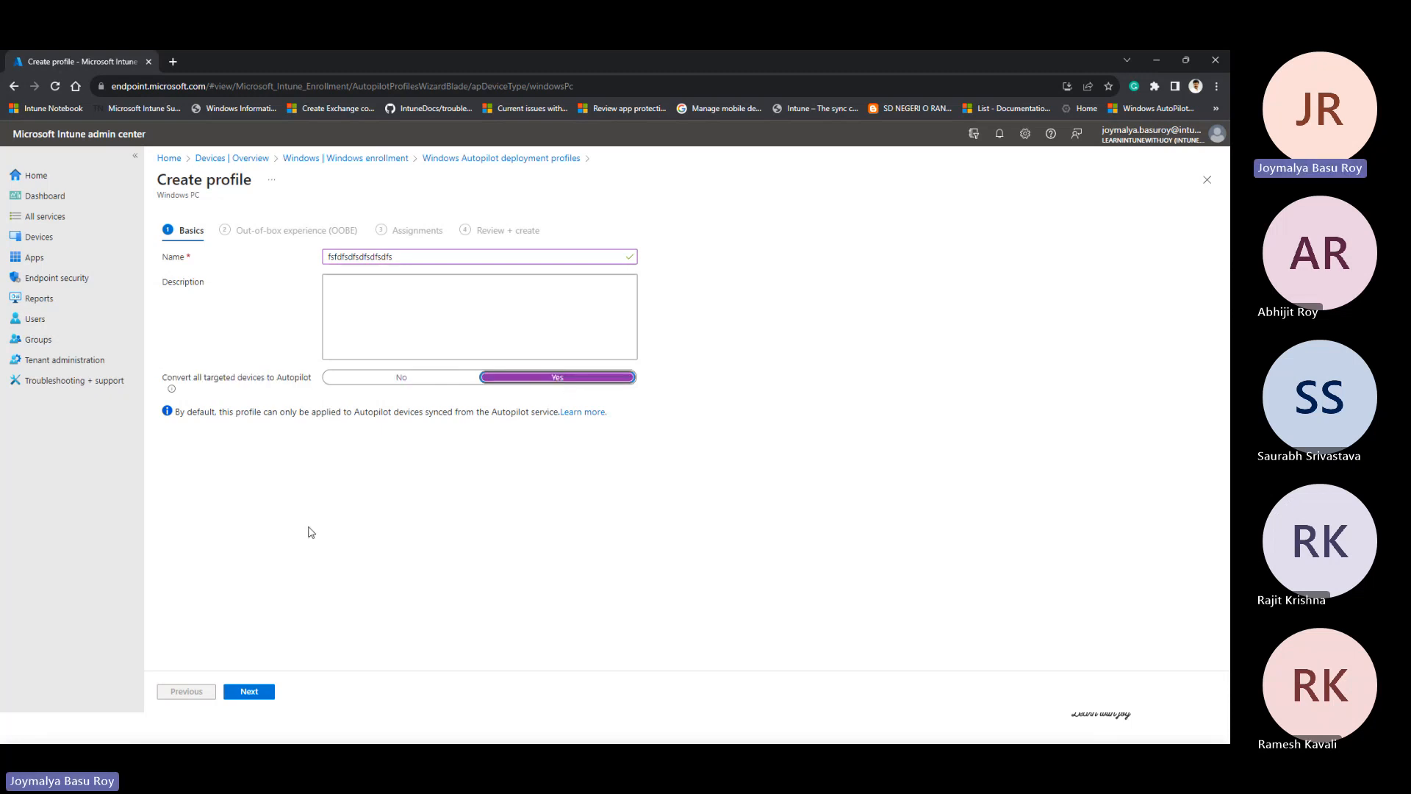
pyautogui.click(252, 685)
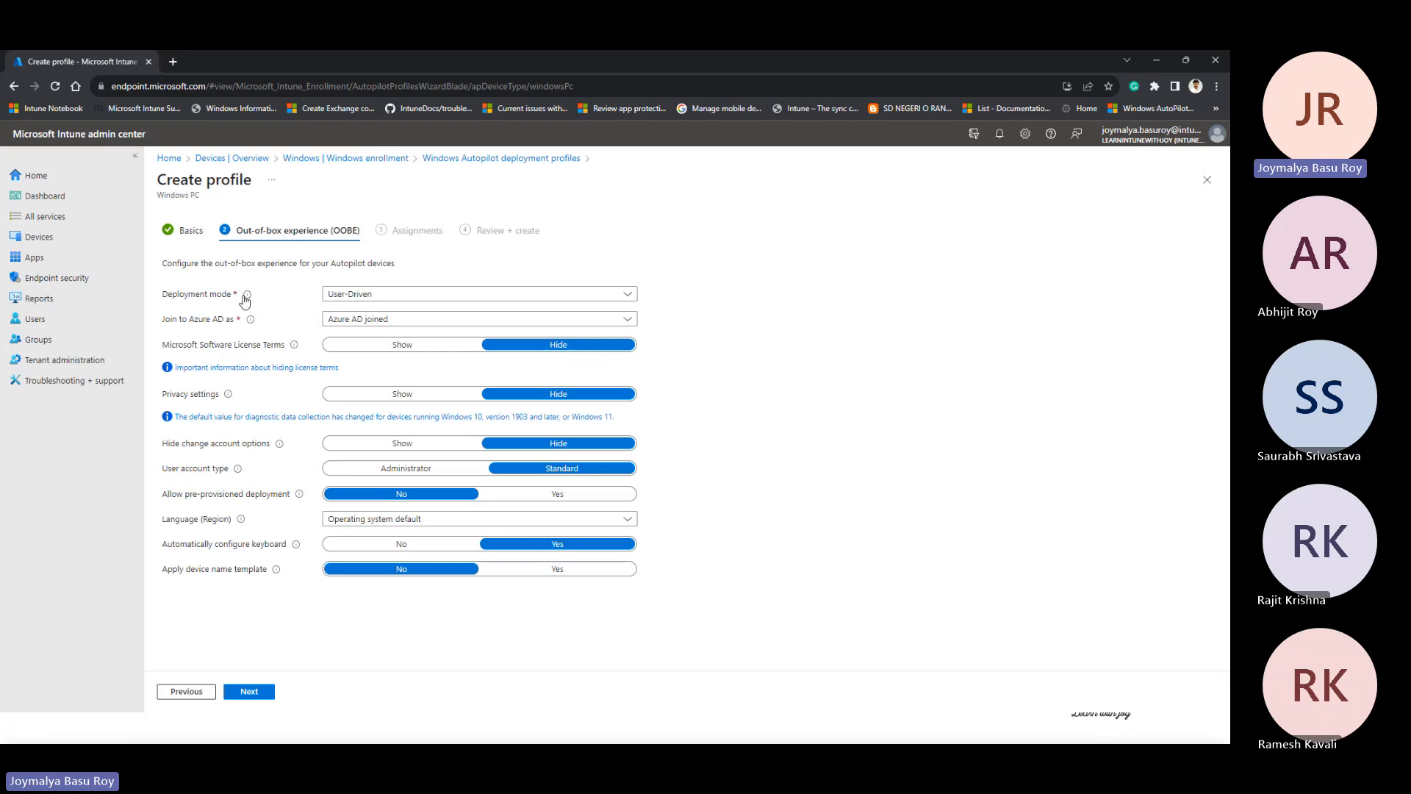
# Look over the available options for Deployment mode and Join to Azure AD as
pyautogui.click(402, 294)
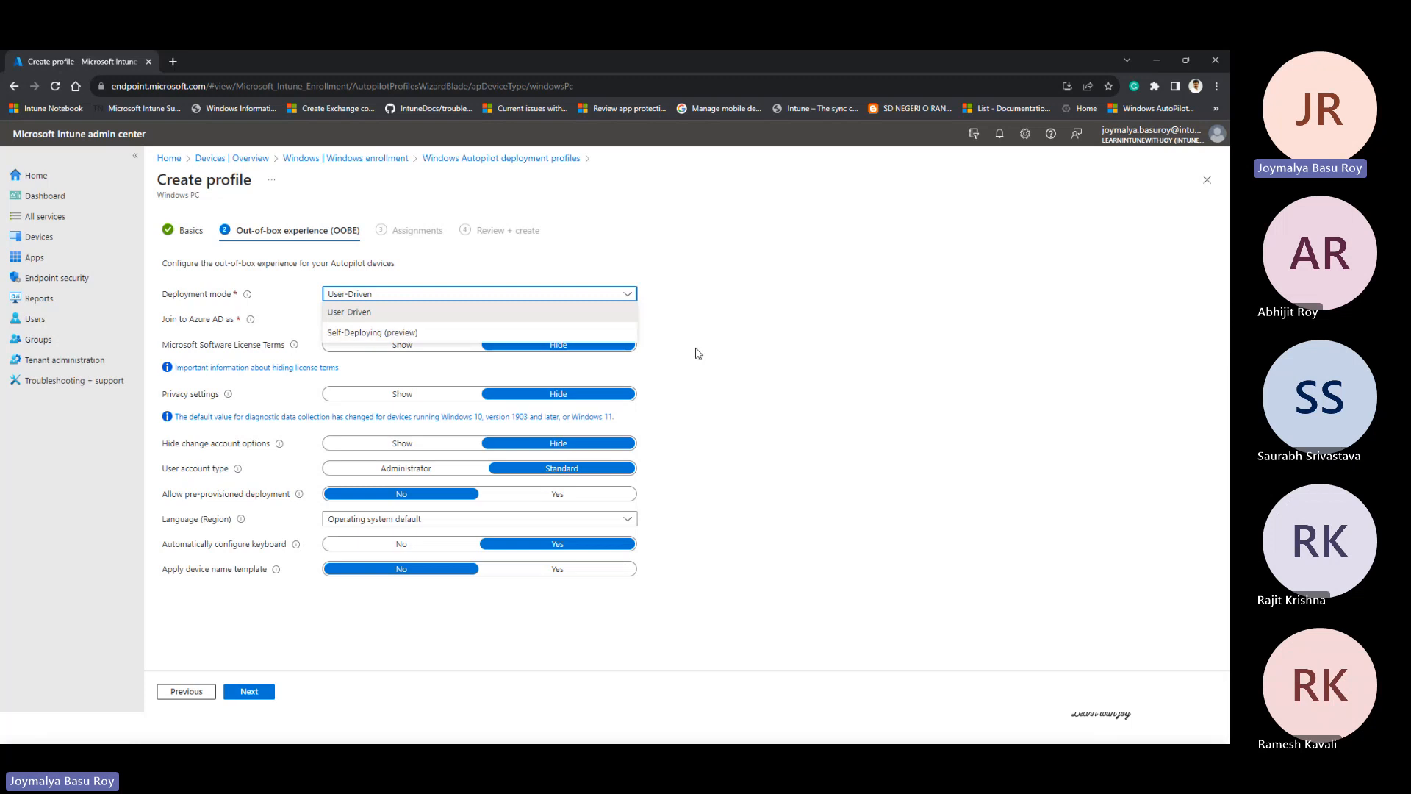
pyautogui.click(752, 353)
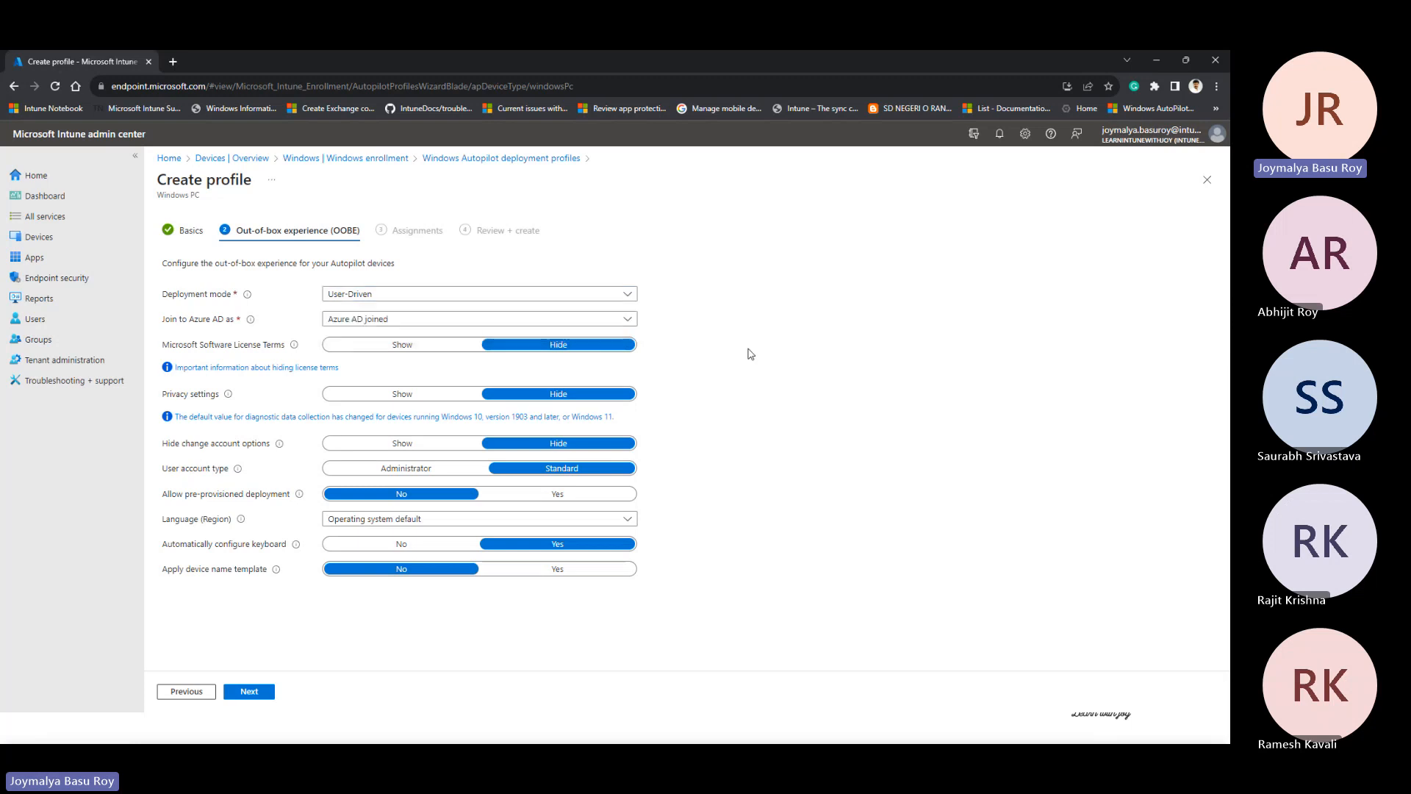
pyautogui.click(408, 321)
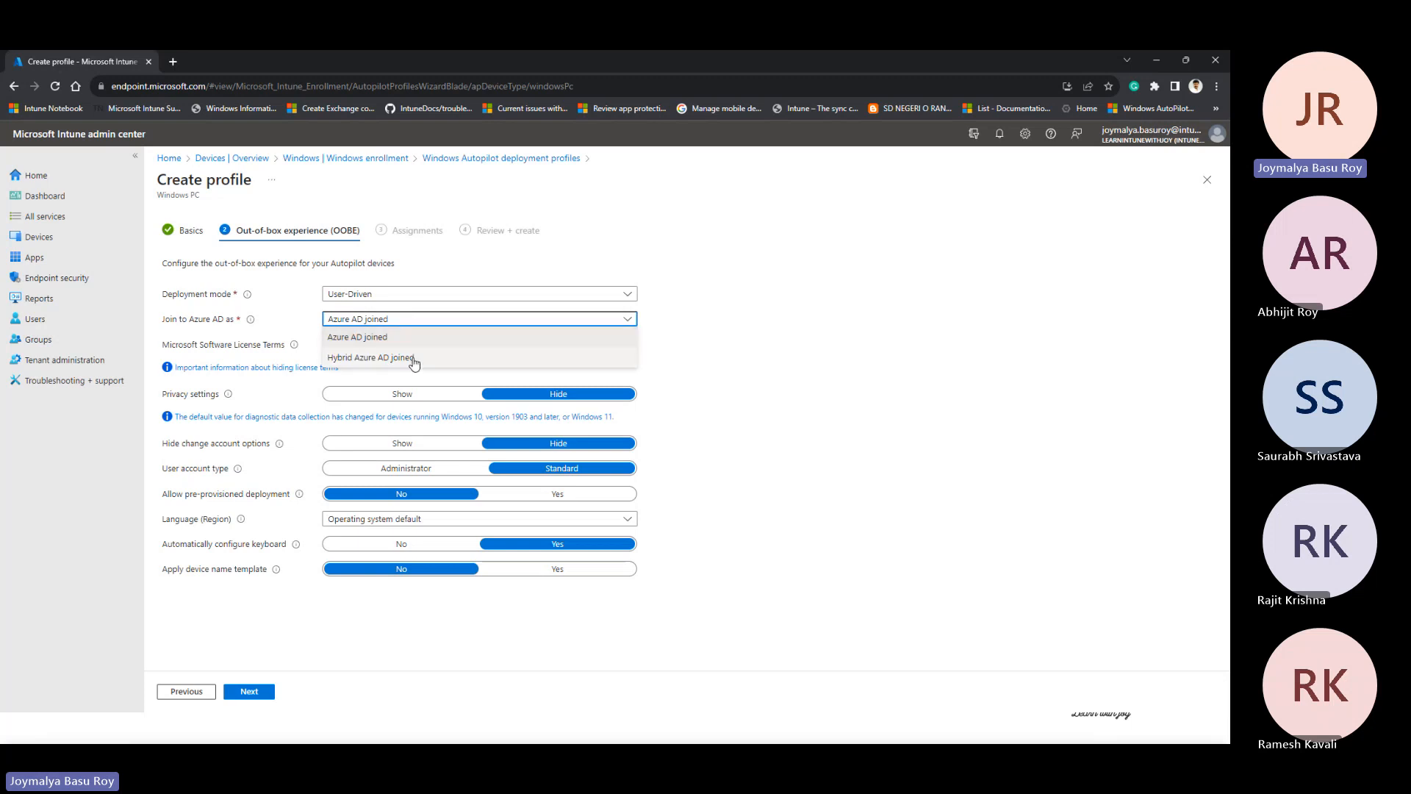
pyautogui.click(776, 364)
pyautogui.click(382, 318)
pyautogui.click(742, 386)
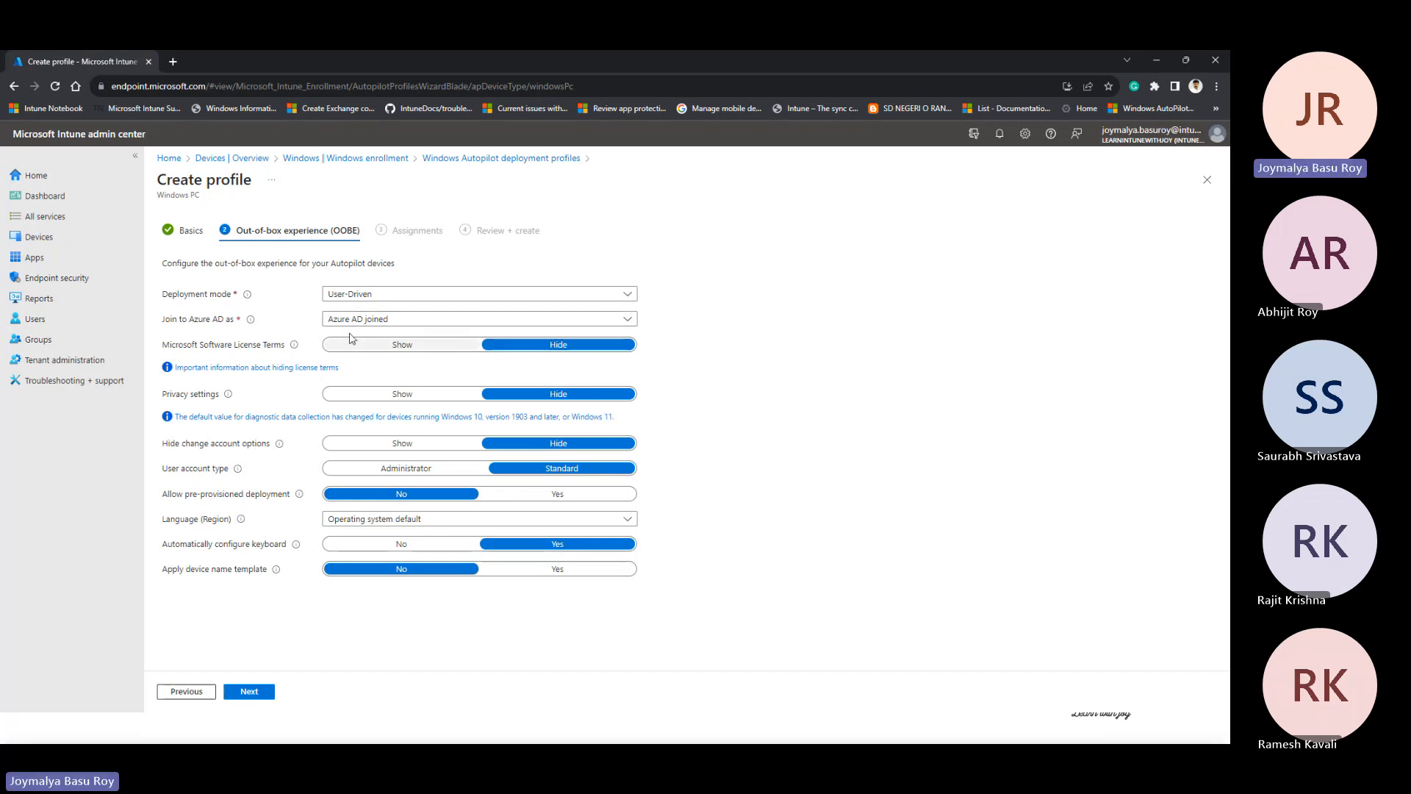
# Set Microsoft Software License Terms and Privacy settings to Hide, and User account type to Standard
pyautogui.click(417, 352)
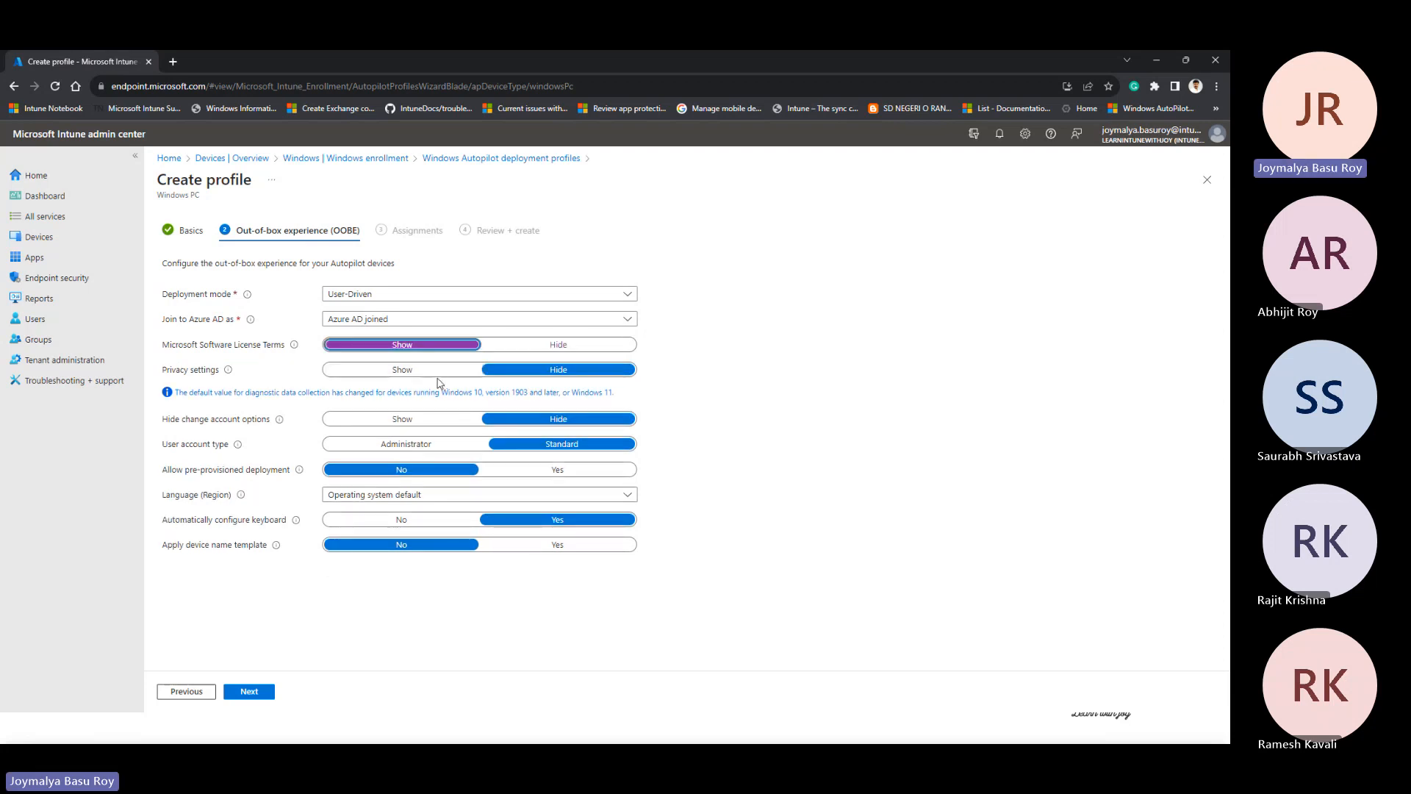
pyautogui.click(555, 345)
pyautogui.click(565, 396)
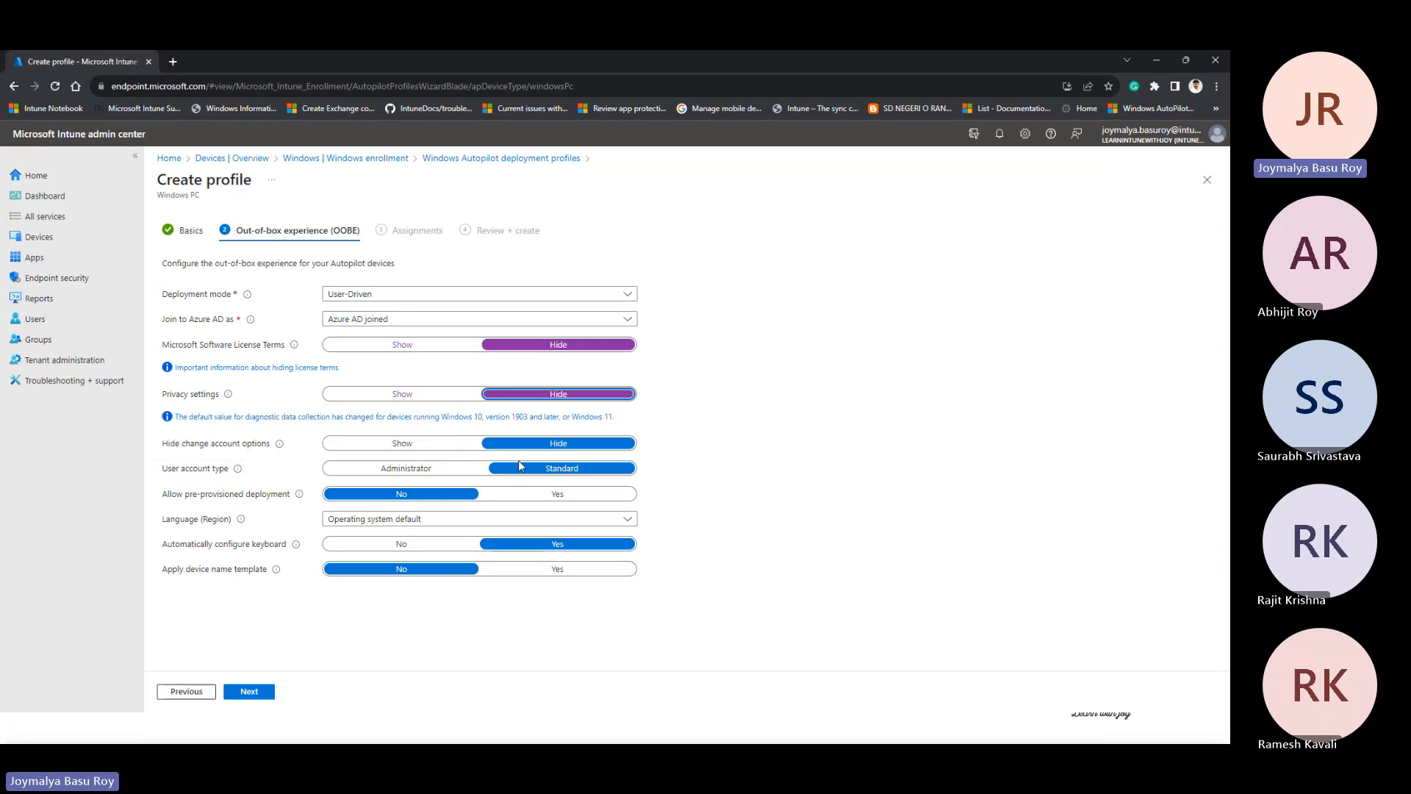
pyautogui.click(417, 474)
pyautogui.click(548, 472)
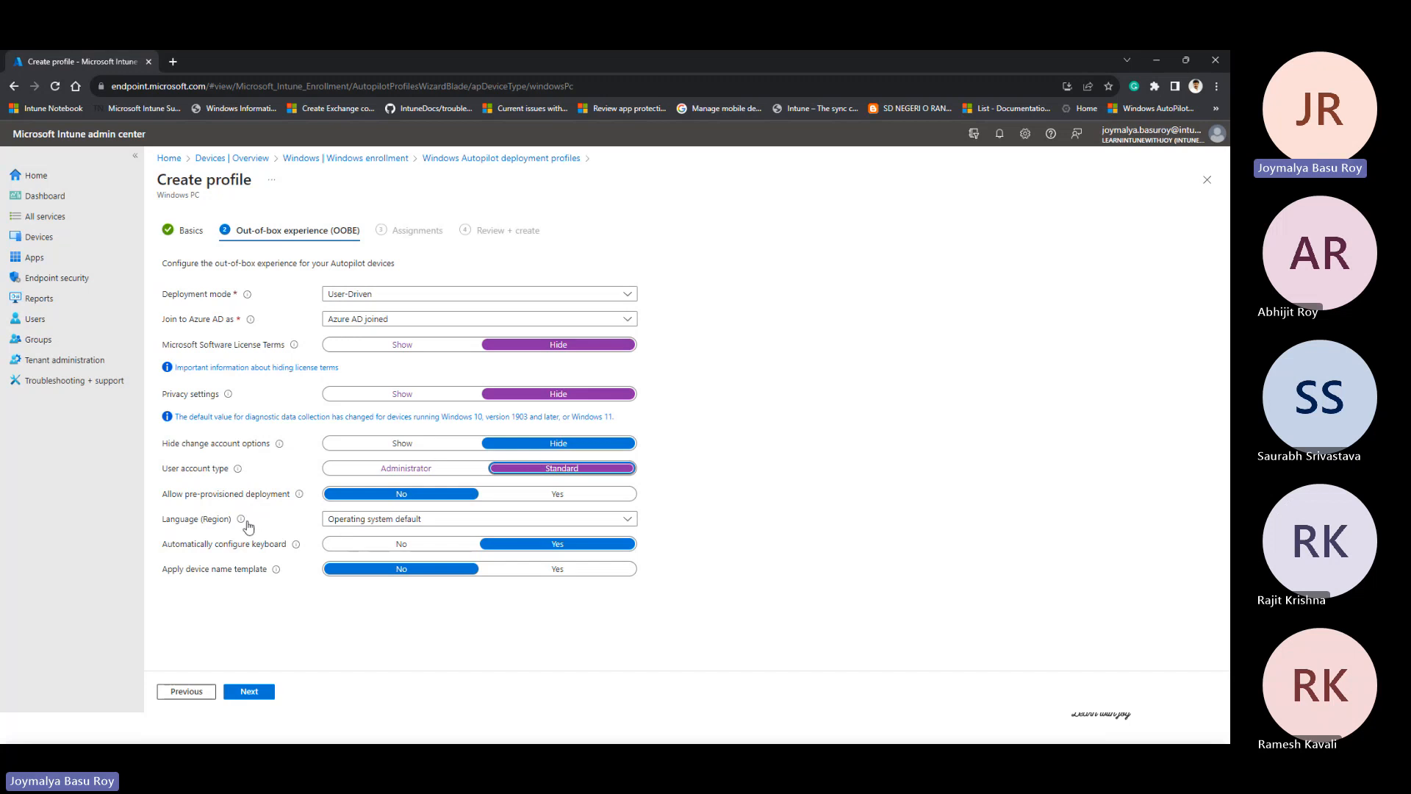
# Check the description and available choices of the Language (Region) setting
pyautogui.moveTo(249, 524)
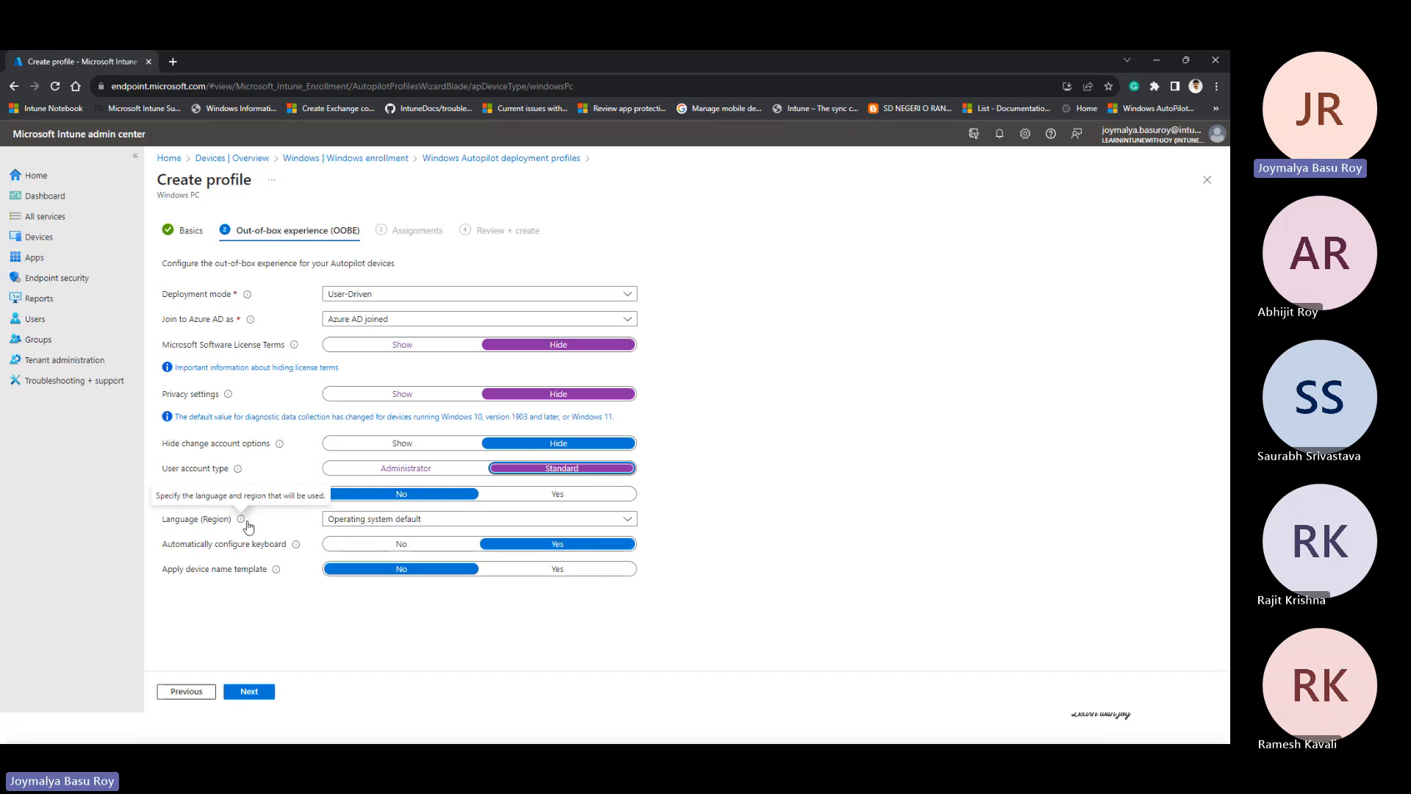
pyautogui.click(416, 525)
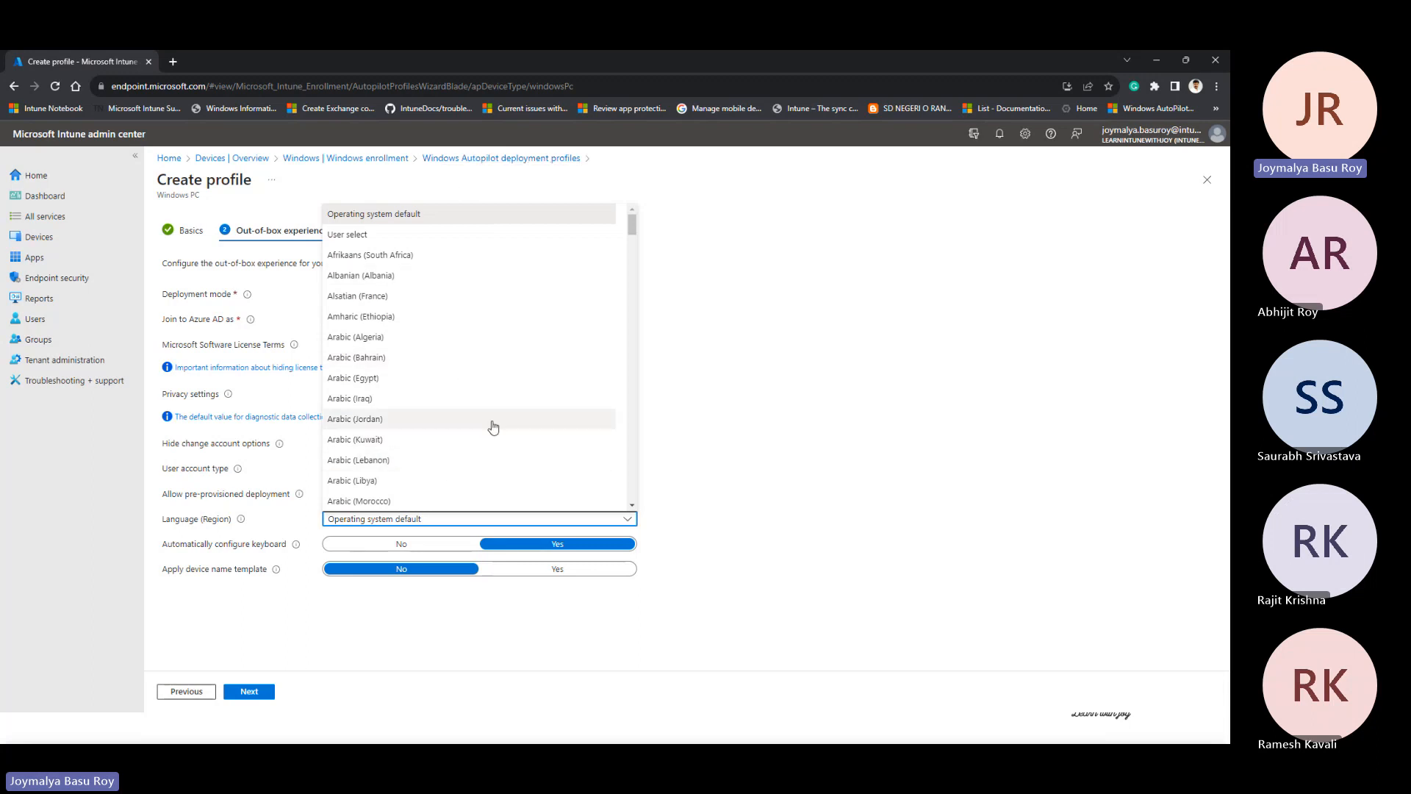
pyautogui.click(773, 450)
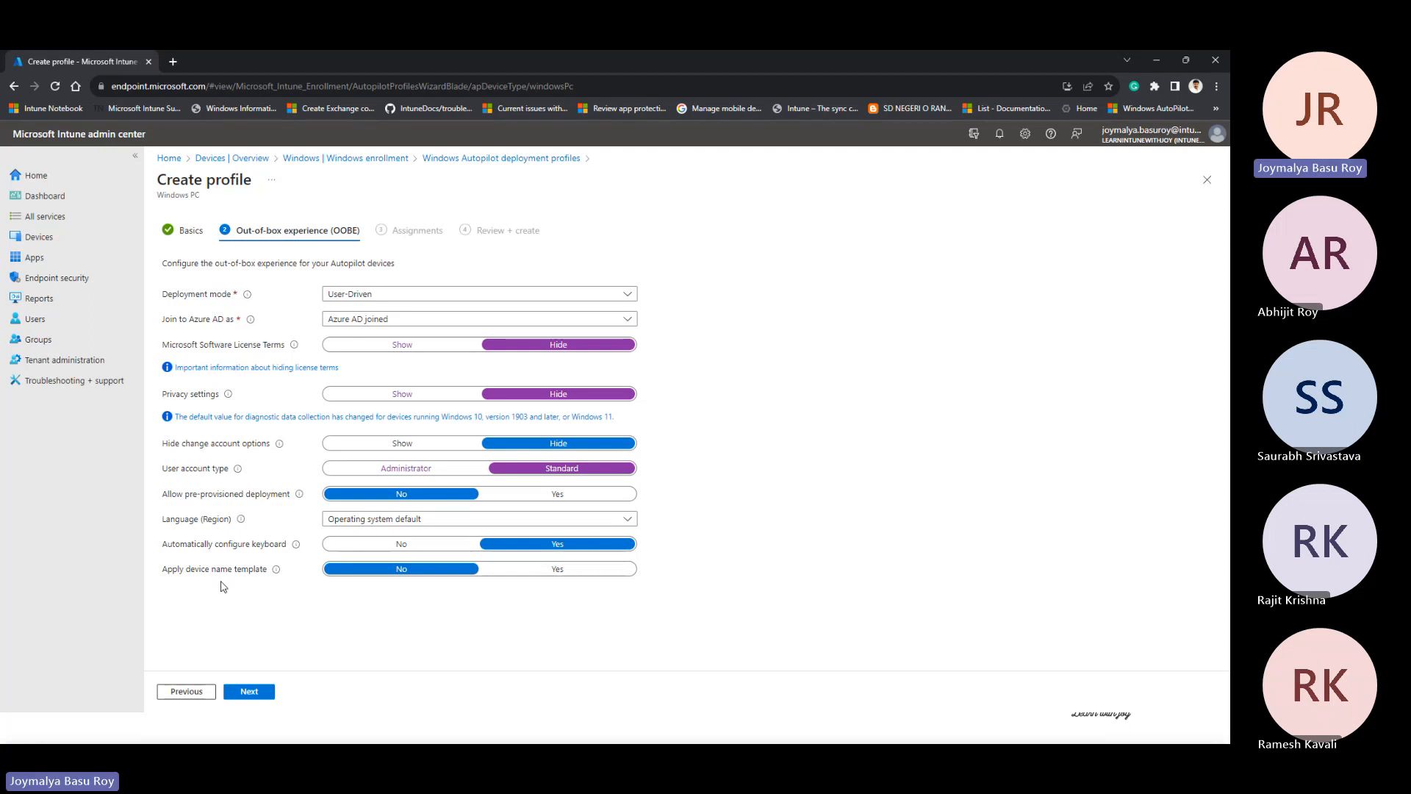
# Enable the device name template and set the name to LAPTOP-%RAND:5%
pyautogui.click(545, 572)
pyautogui.scroll(-1, 378, 580)
pyautogui.click(382, 635)
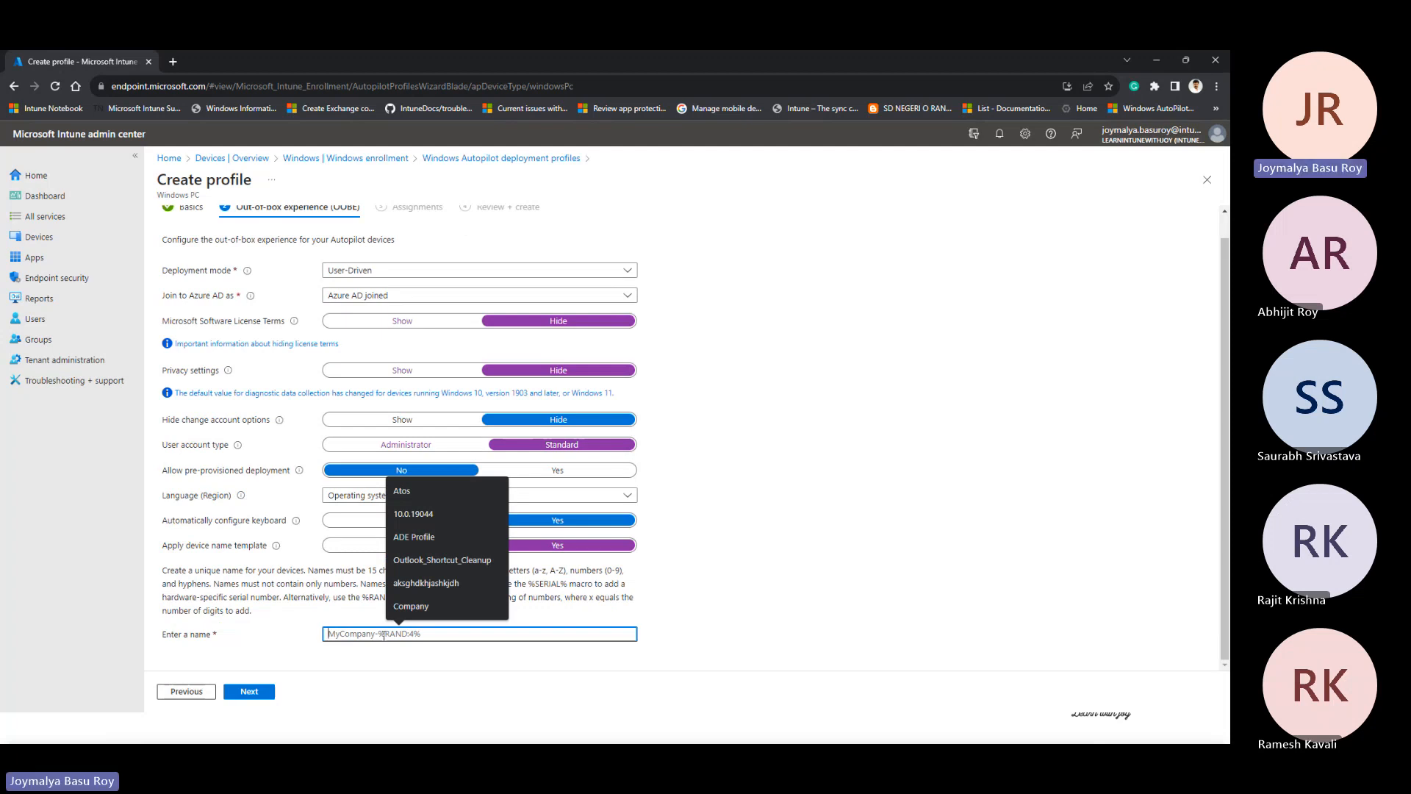
pyautogui.write('LAPTOP=')
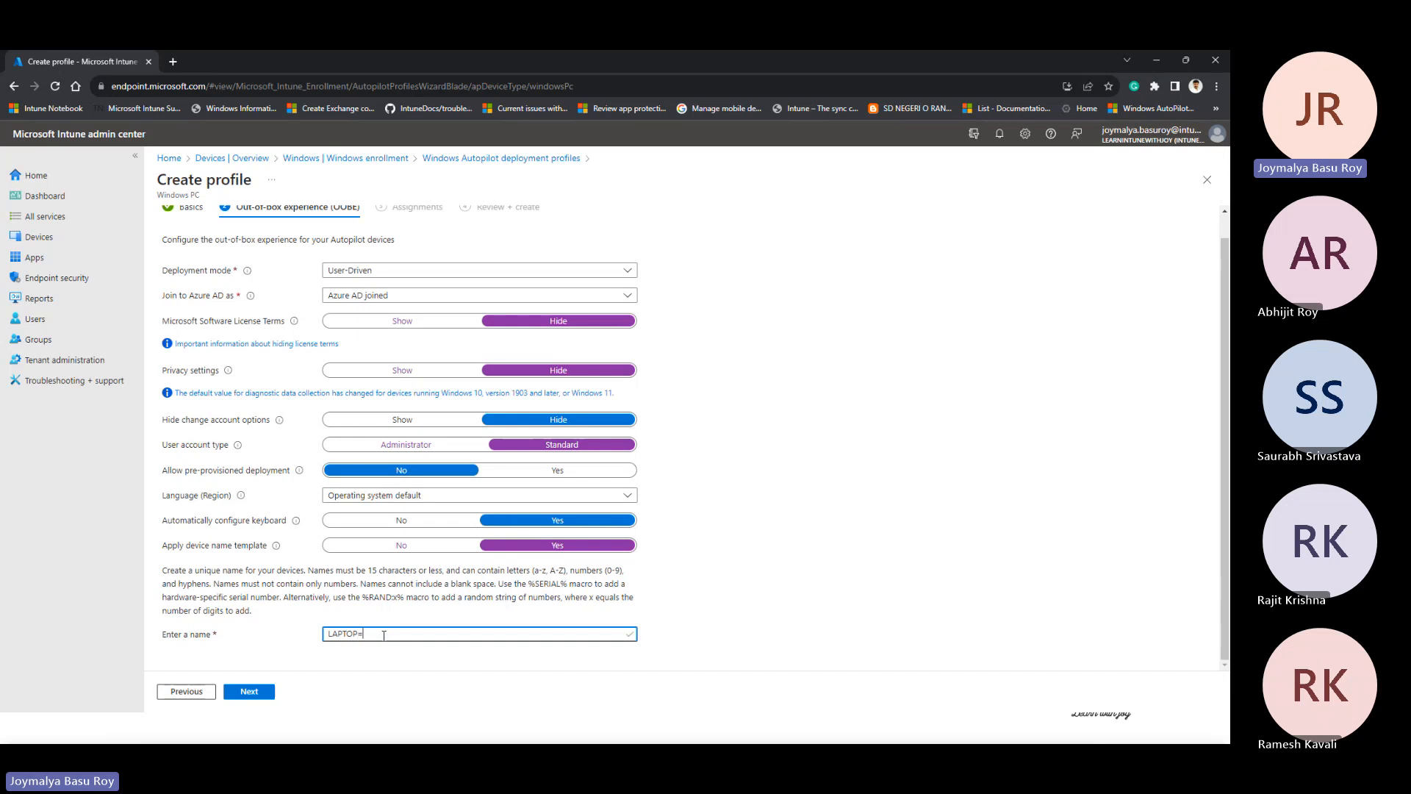
pyautogui.press('BackSpace')
pyautogui.press('BackSpace')
pyautogui.press('BackSpace')
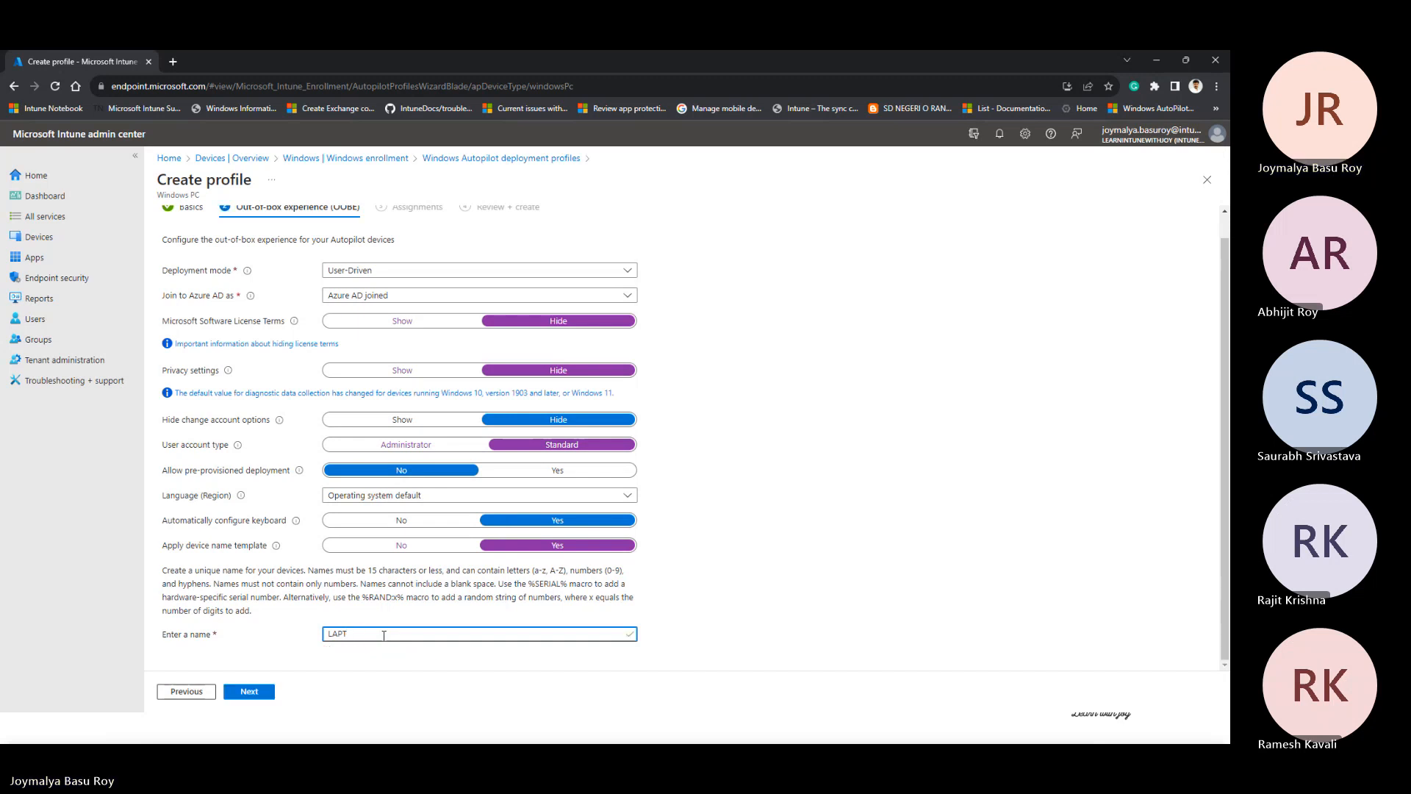
pyautogui.write('op -')
pyautogui.press('BackSpace')
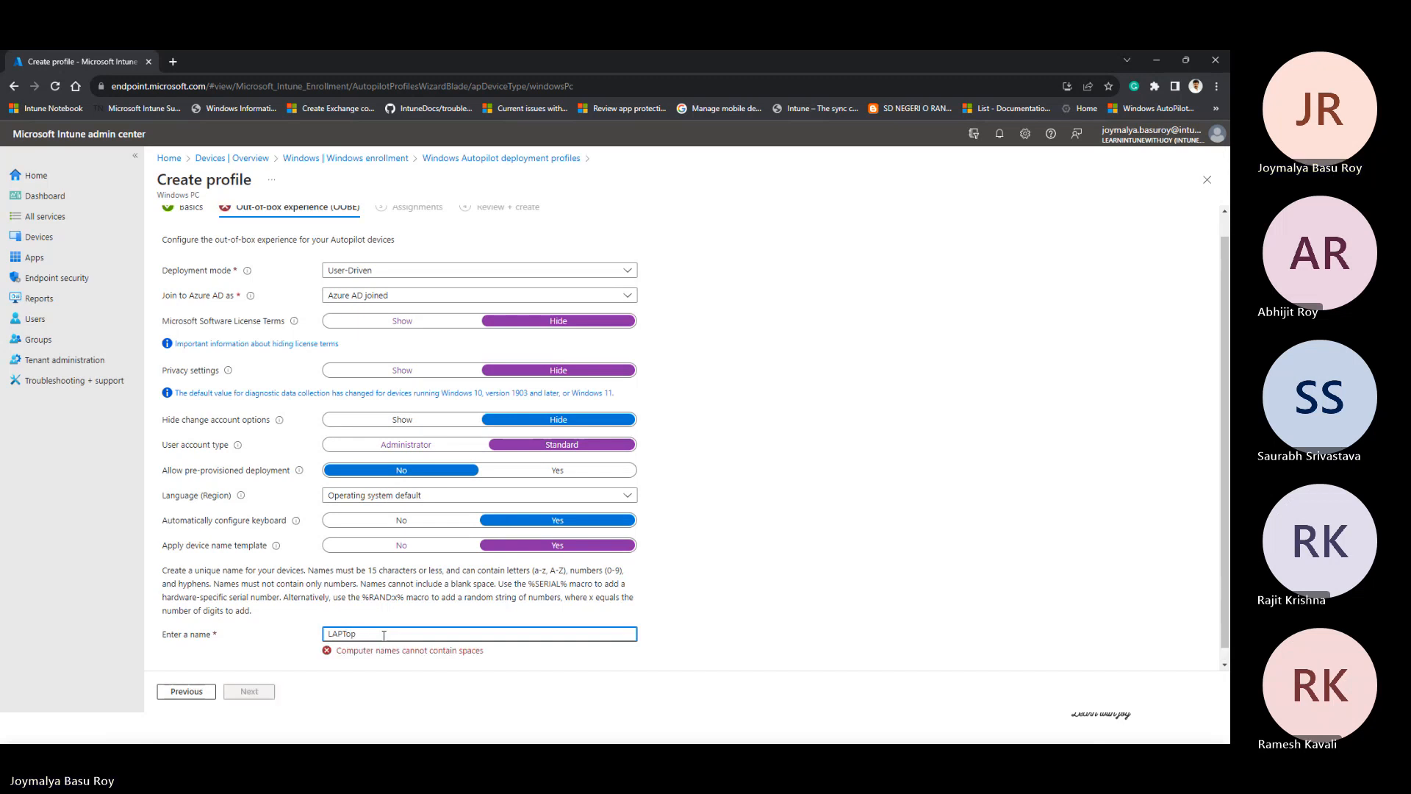
pyautogui.press('BackSpace')
pyautogui.press('BackSpace')
pyautogui.press('BackSpace')
pyautogui.write('O')
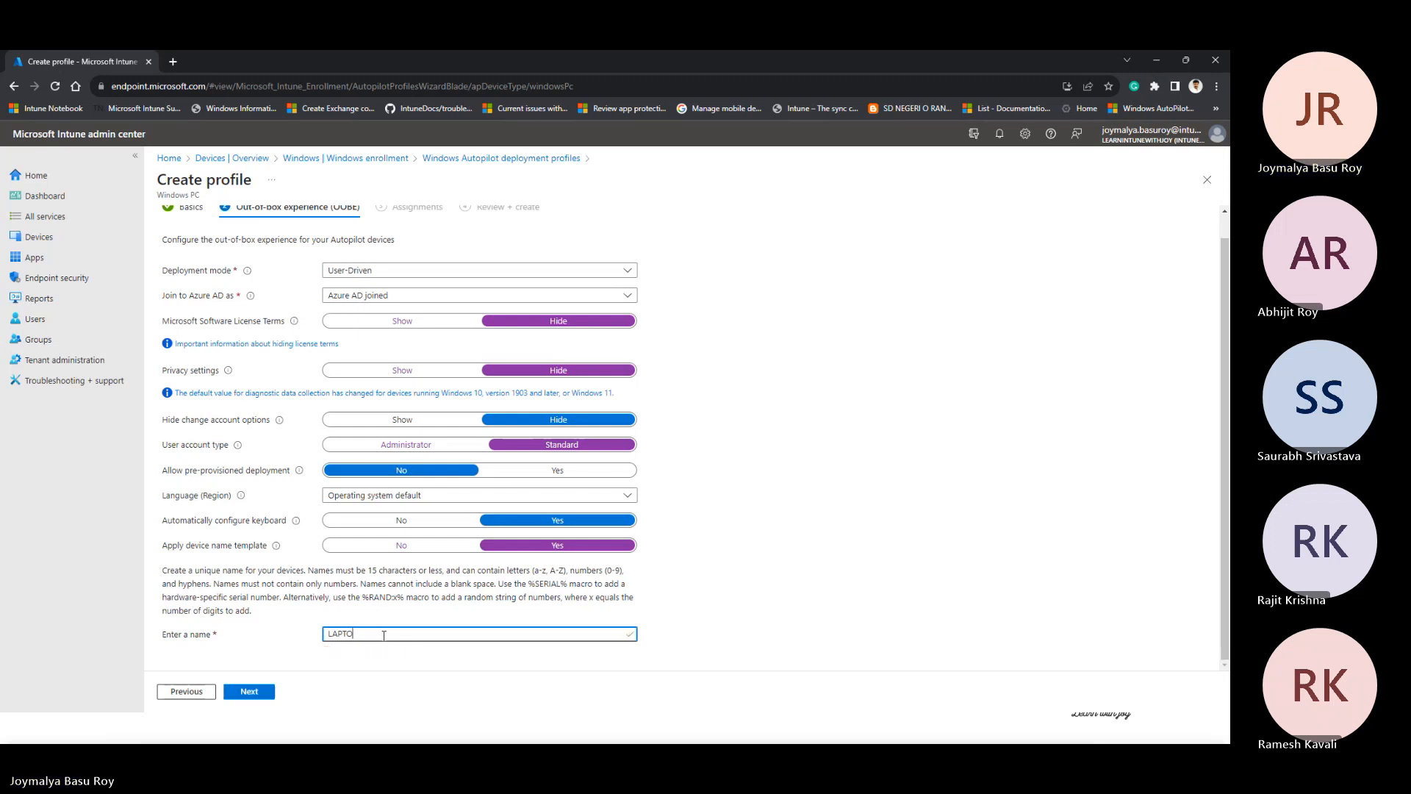
pyautogui.write('P-%RAND')
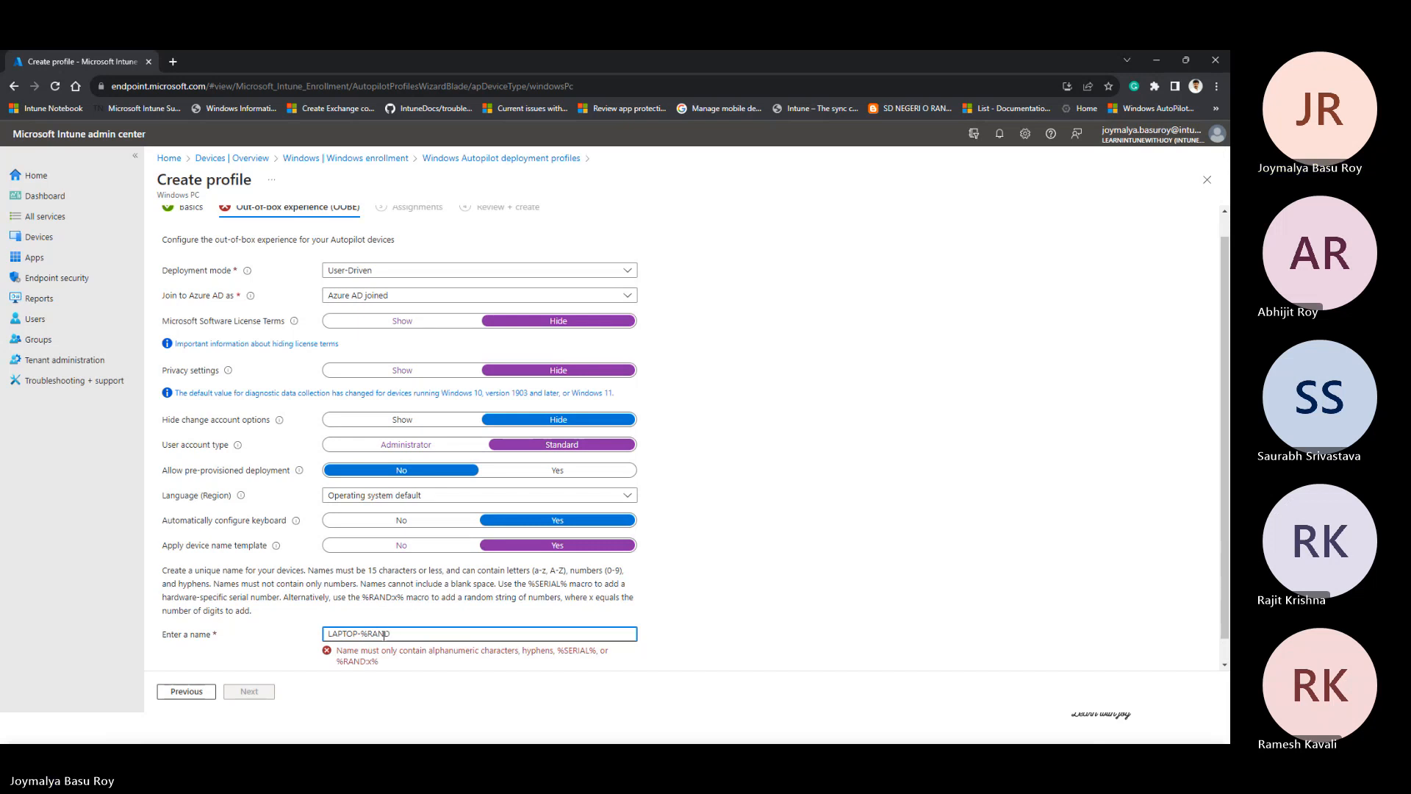
pyautogui.write(':')
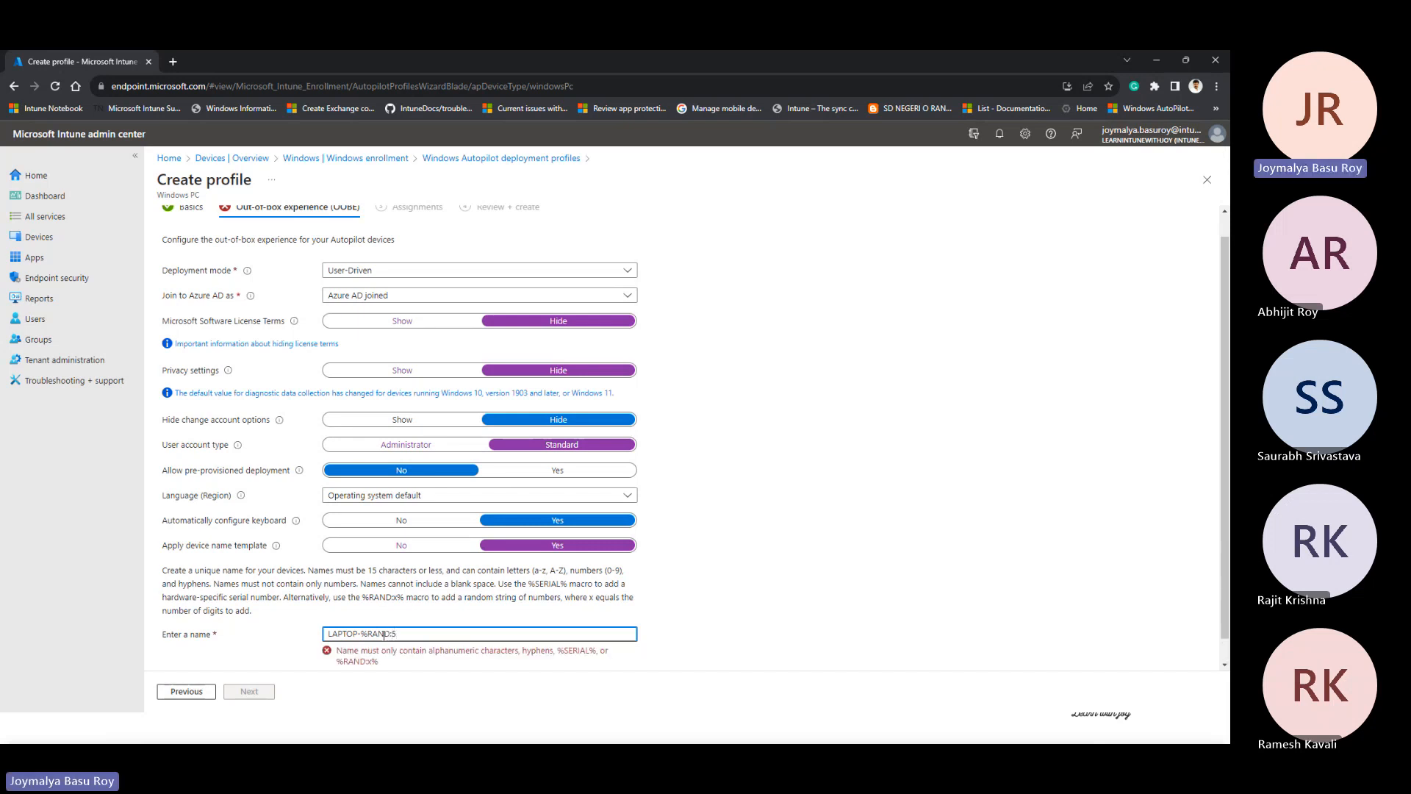
pyautogui.write('5%')
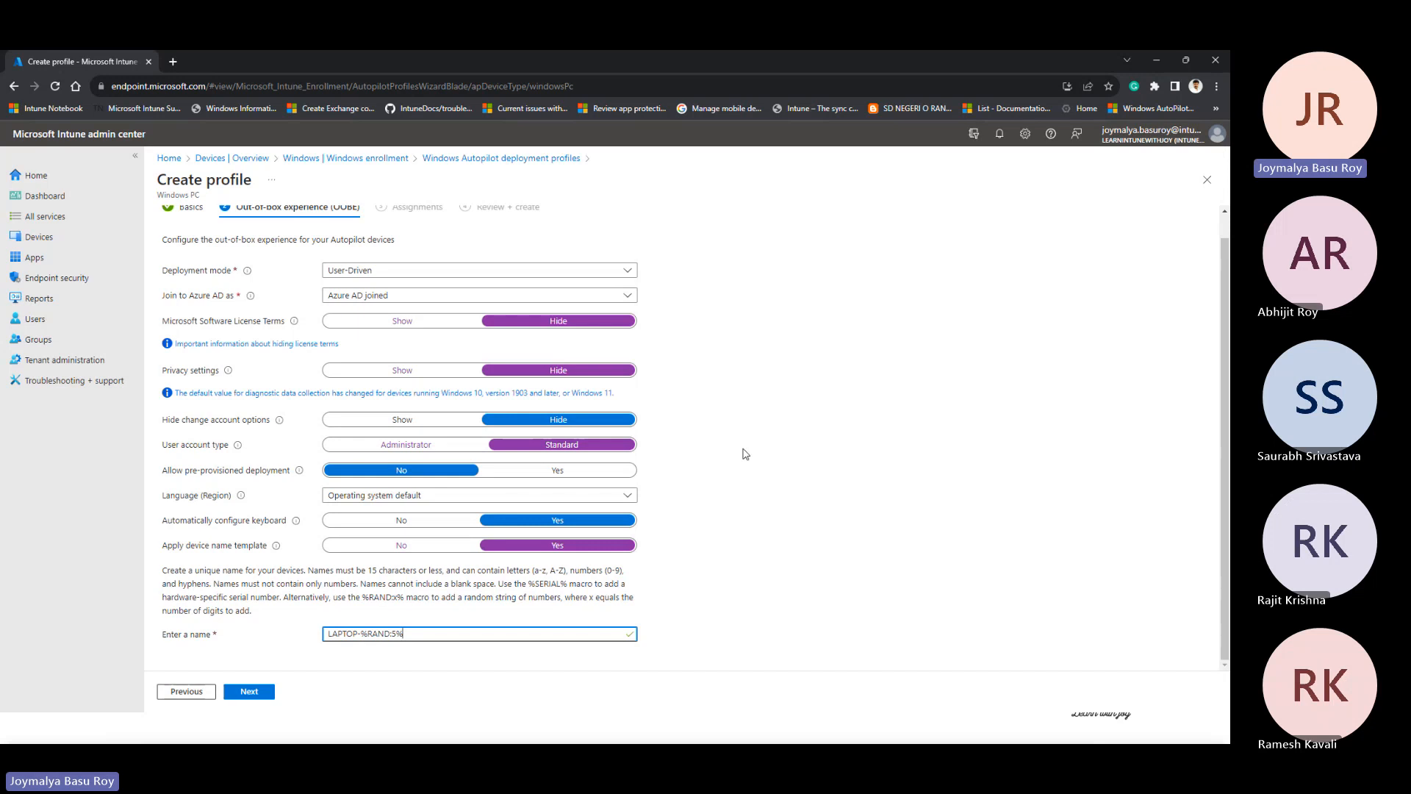
# Review the out-of-box experience settings, proceed to Assignments, and return to the deployment profiles list without creating the profile
pyautogui.scroll(1, 838, 488)
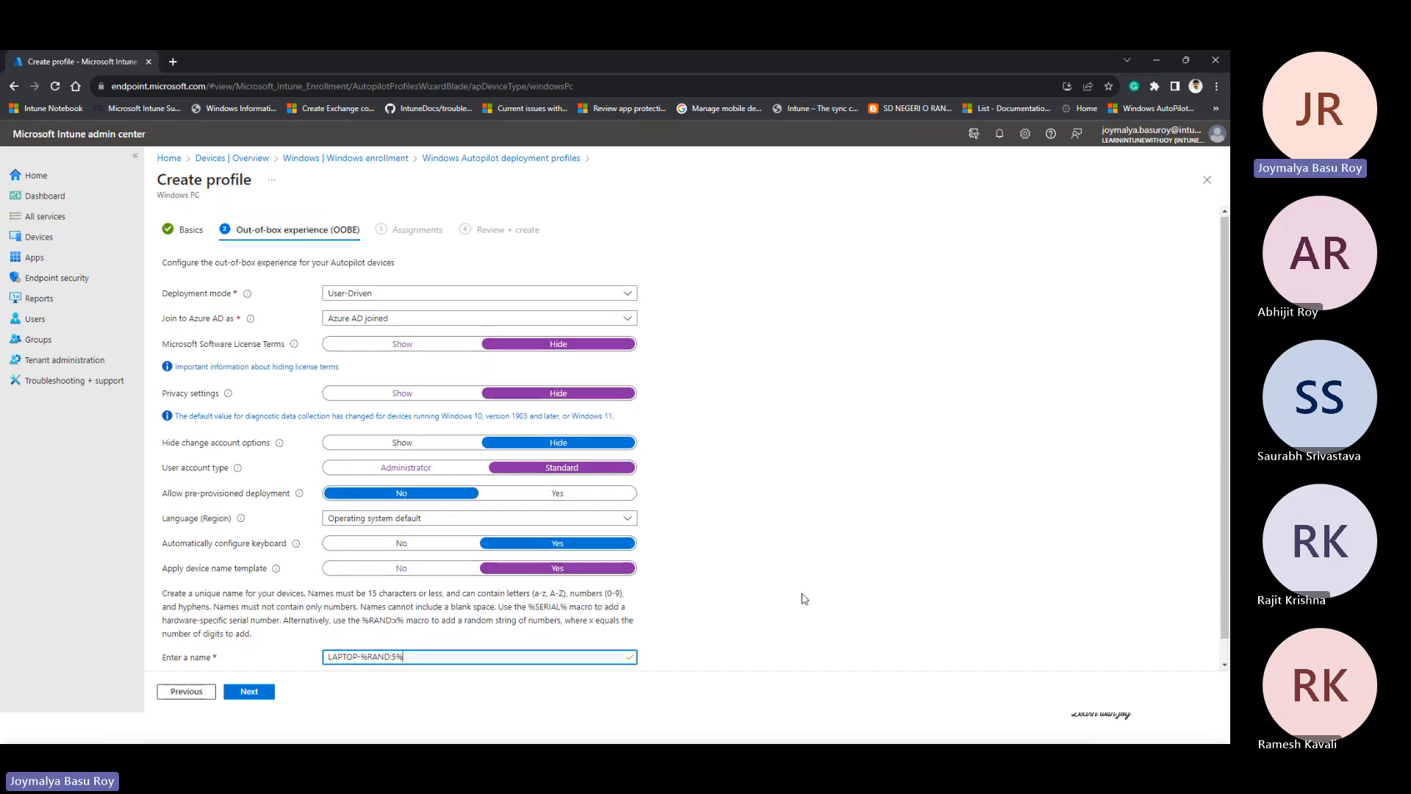
pyautogui.scroll(-1, 439, 576)
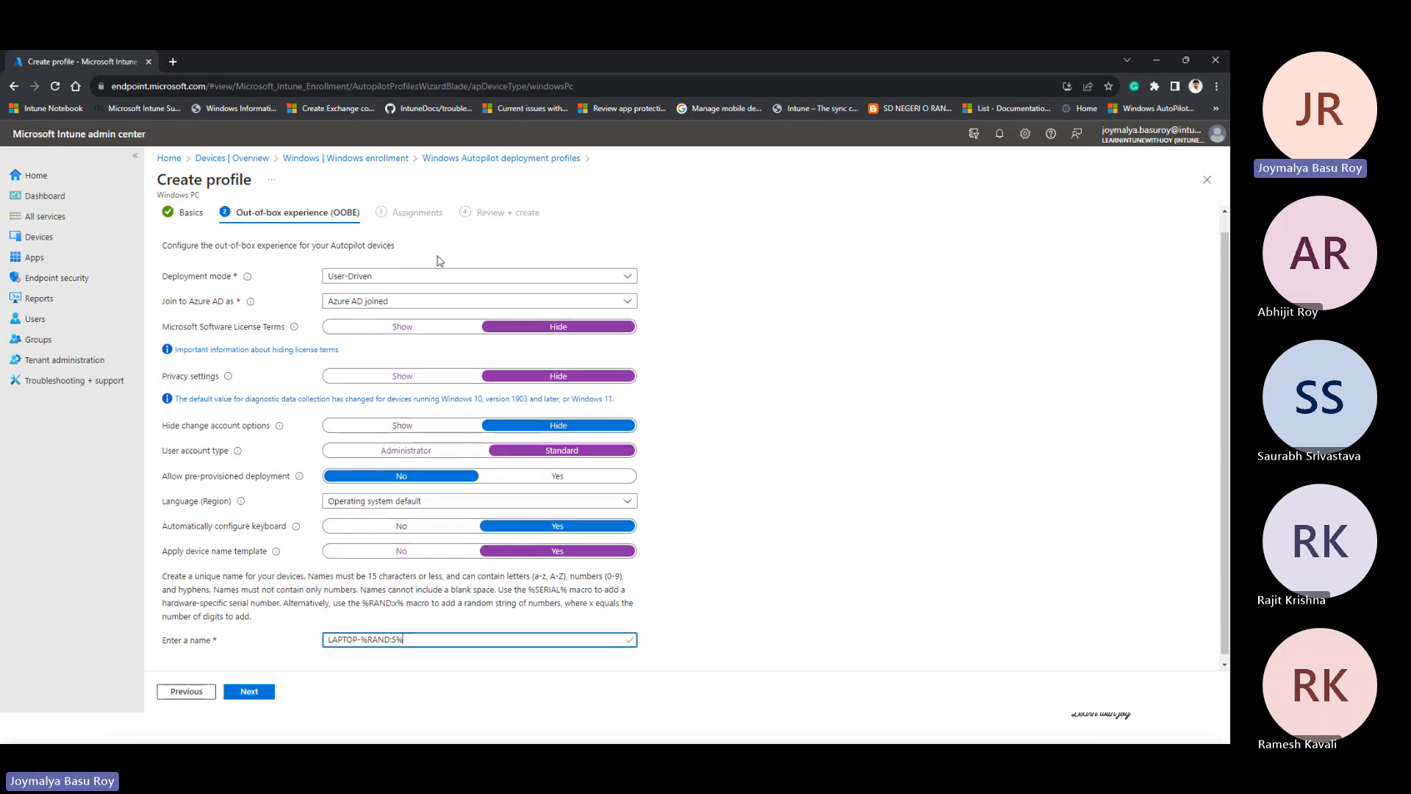
pyautogui.scroll(1, 439, 261)
pyautogui.click(254, 693)
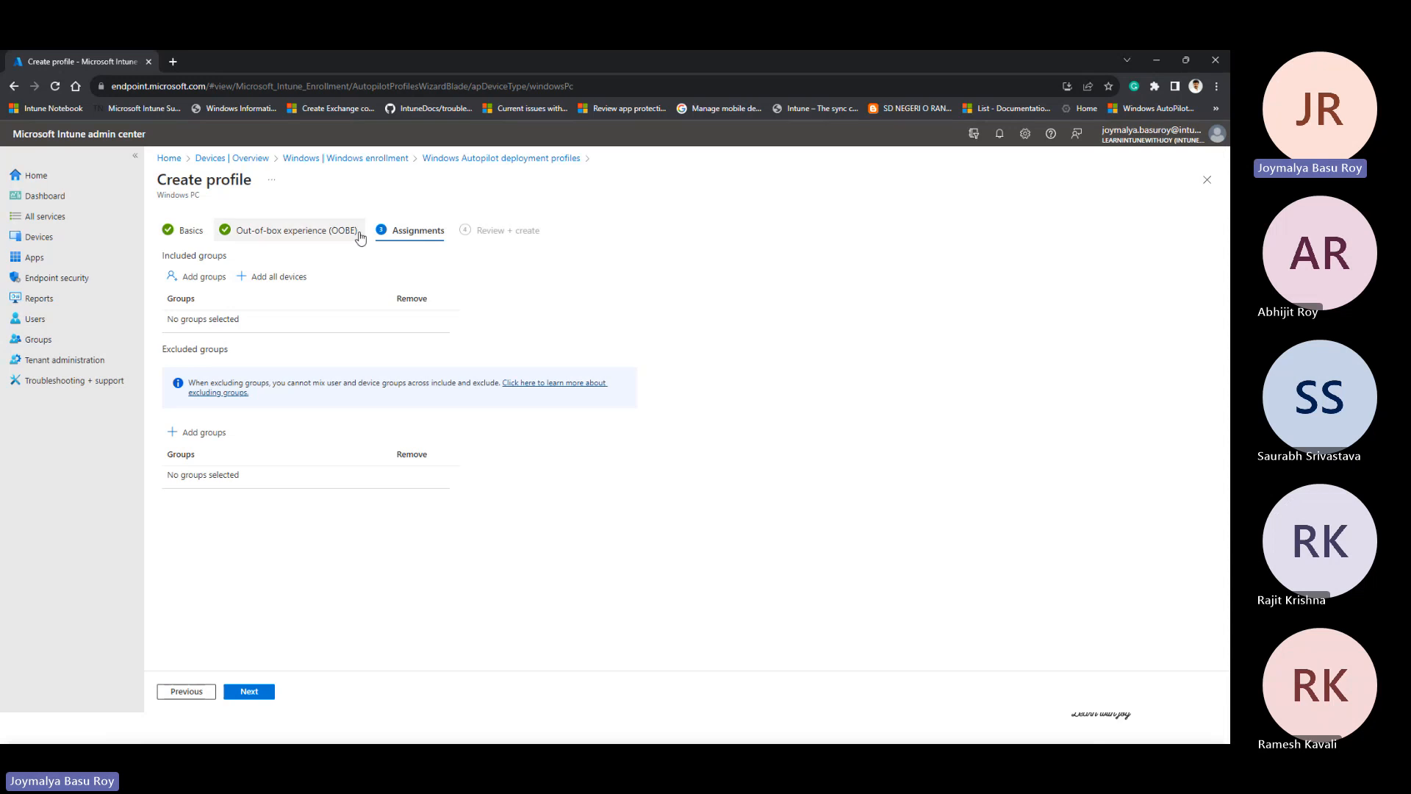
pyautogui.click(490, 160)
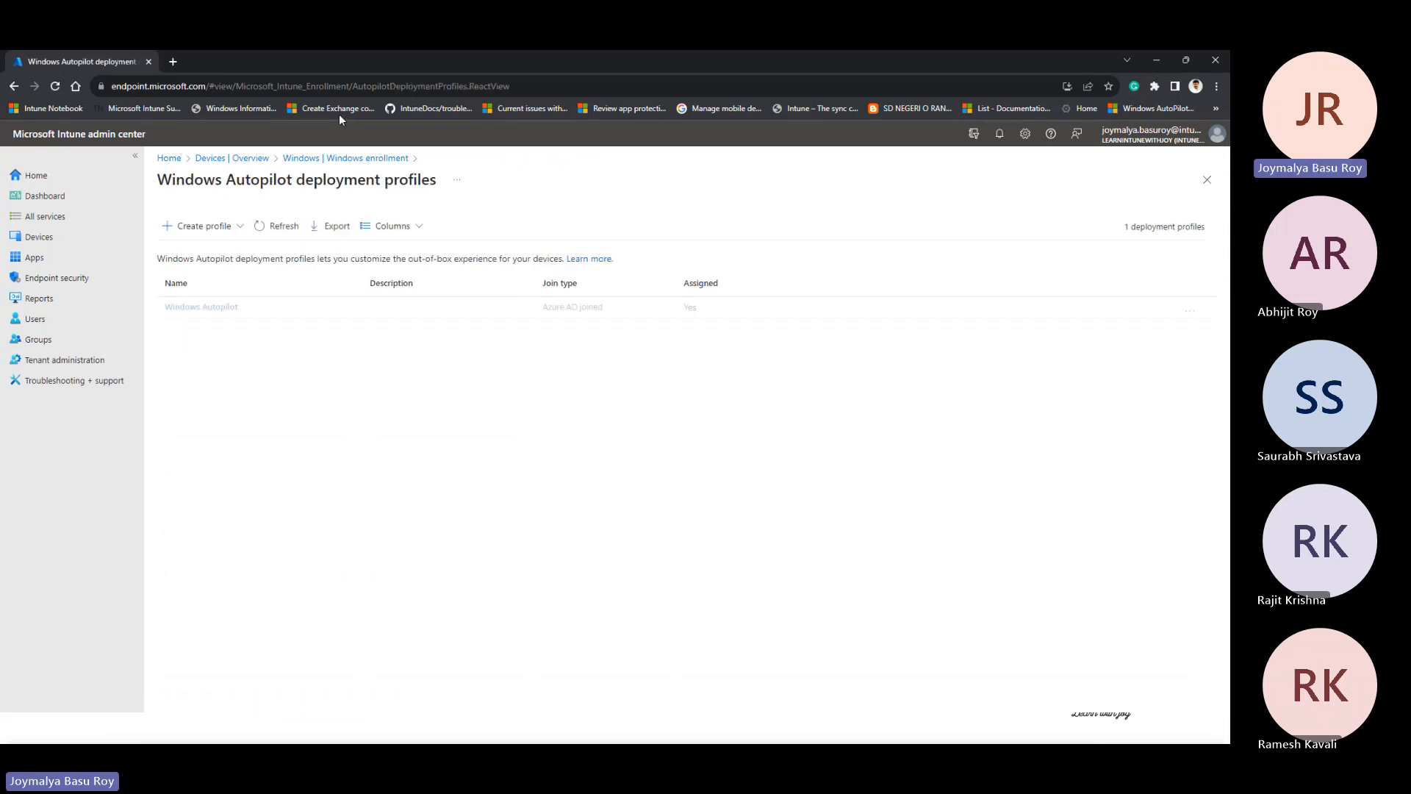
# Open the existing Windows Autopilot profile and view its assigned devices and properties
pyautogui.click(206, 308)
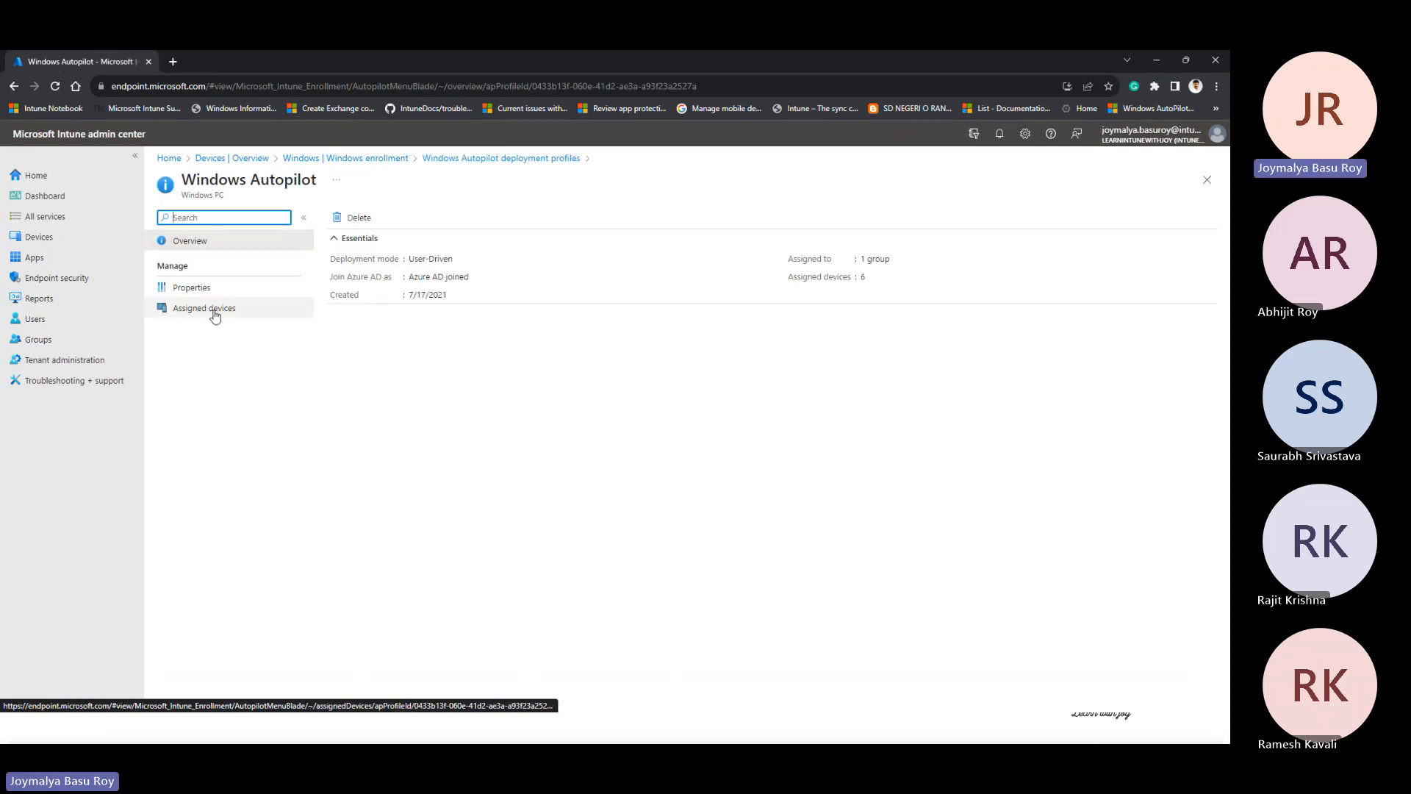
pyautogui.click(215, 314)
pyautogui.click(196, 287)
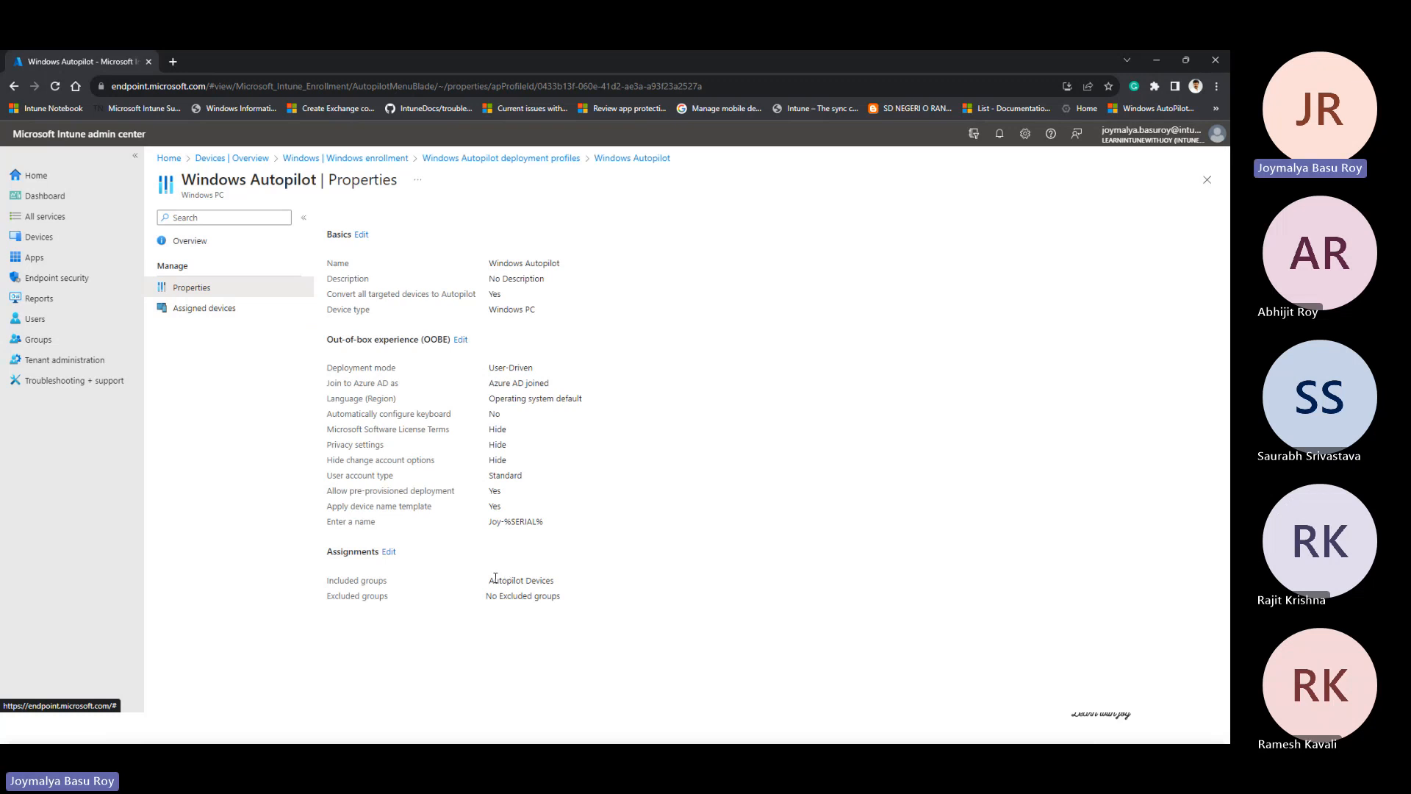
# Search all groups for "Autopilot" and open the Autopilot Devices group
pyautogui.click(49, 358)
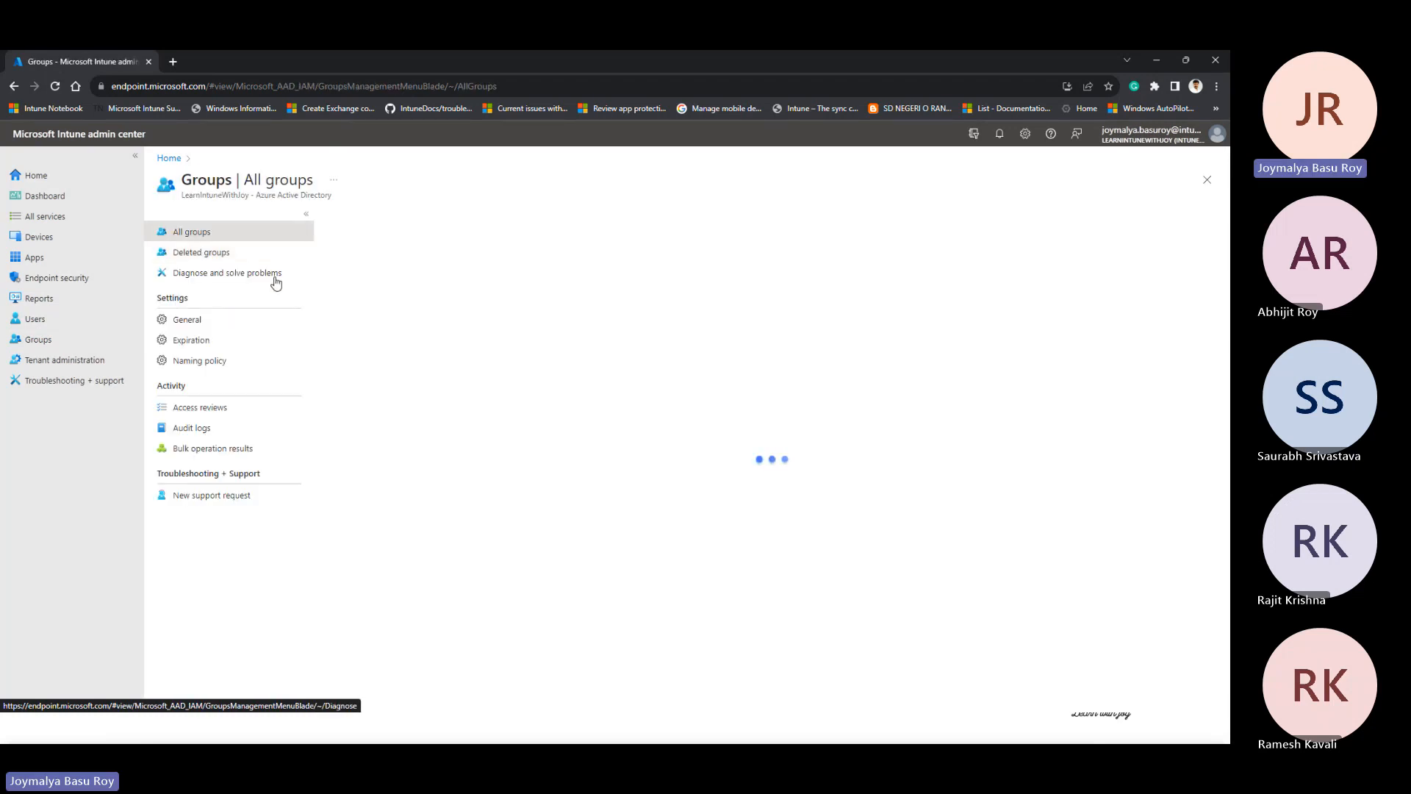
pyautogui.click(400, 245)
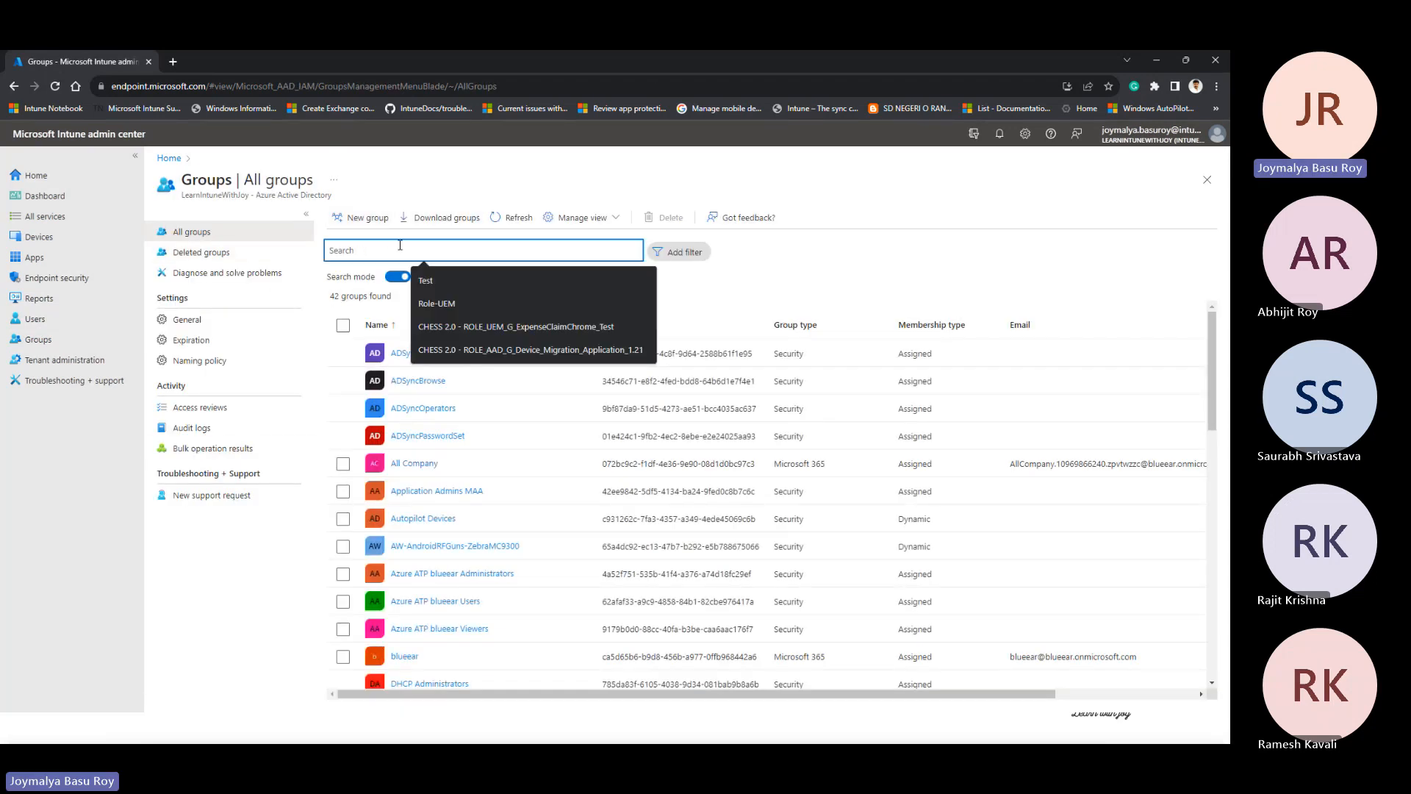
pyautogui.write('Autopilot')
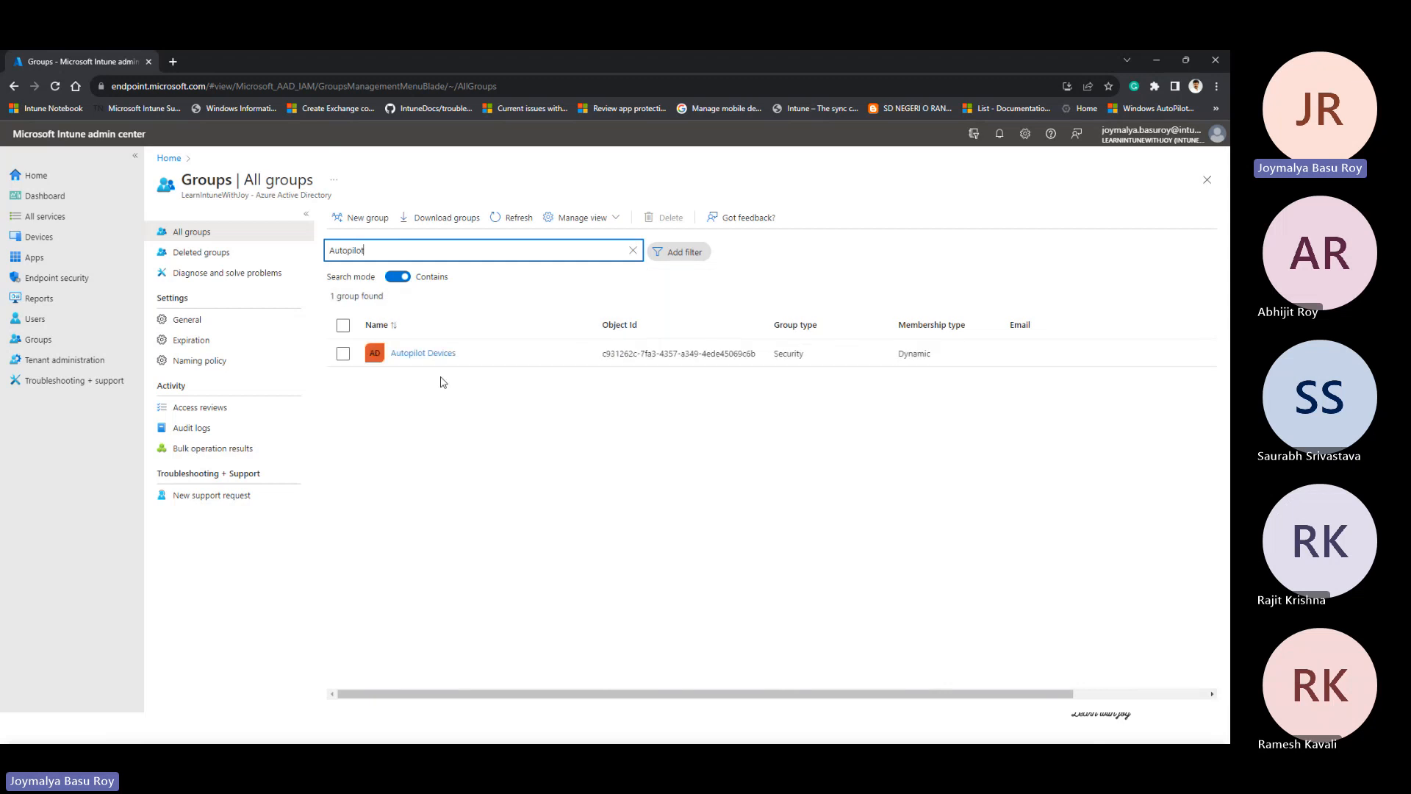
pyautogui.click(408, 353)
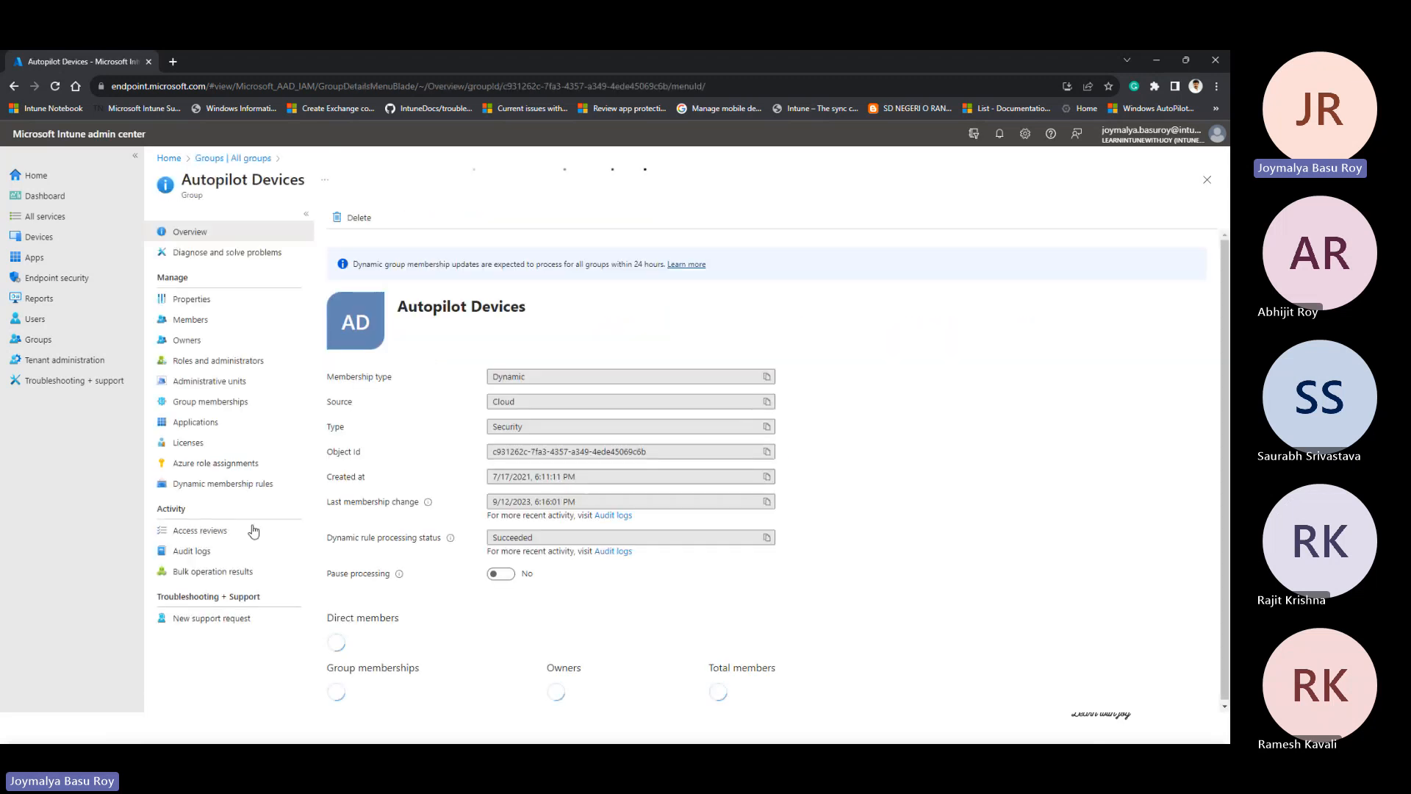
# Examine the rule syntax in the group's dynamic membership rules, and switch to the presentation slides
pyautogui.click(239, 488)
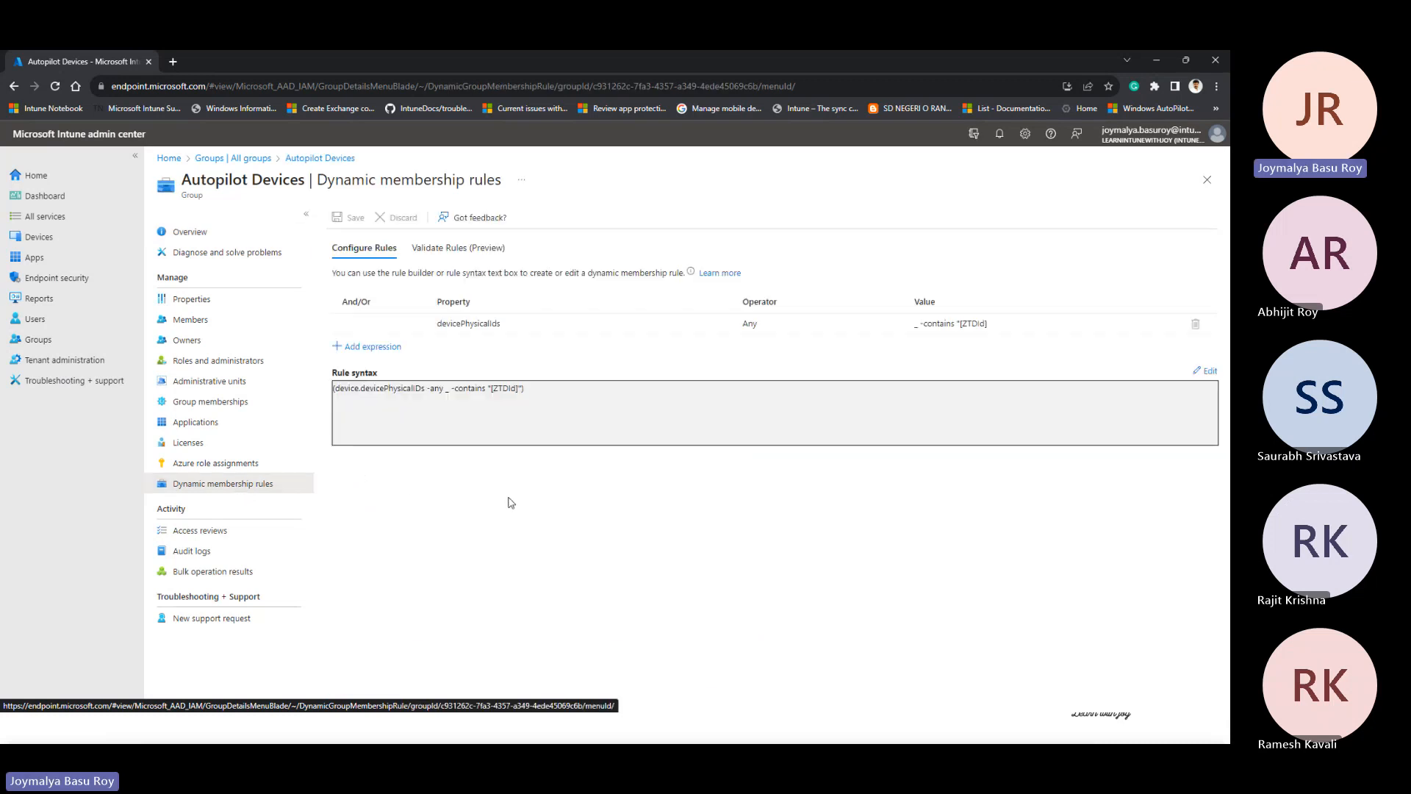
pyautogui.moveTo(545, 388); pyautogui.dragTo(324, 390)
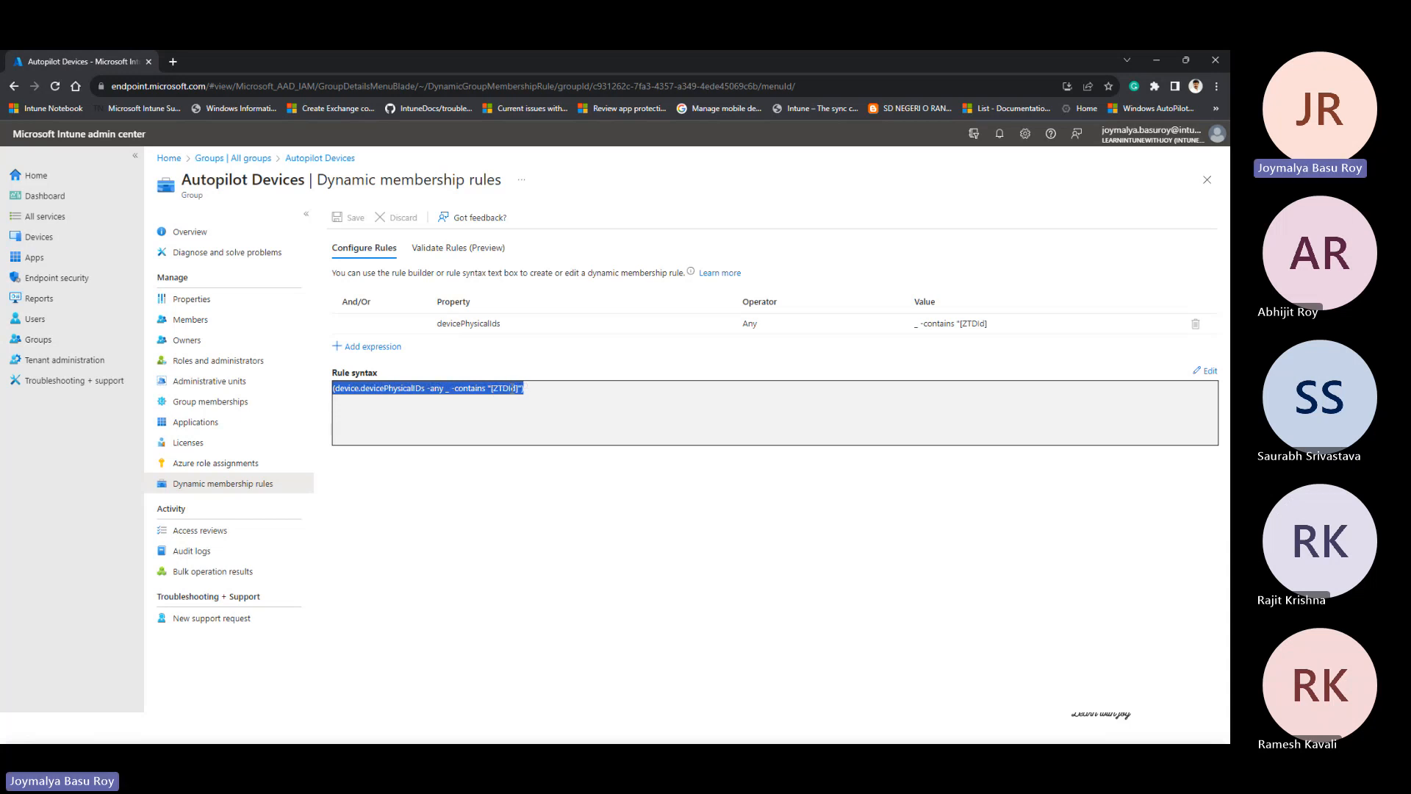
pyautogui.click(504, 417)
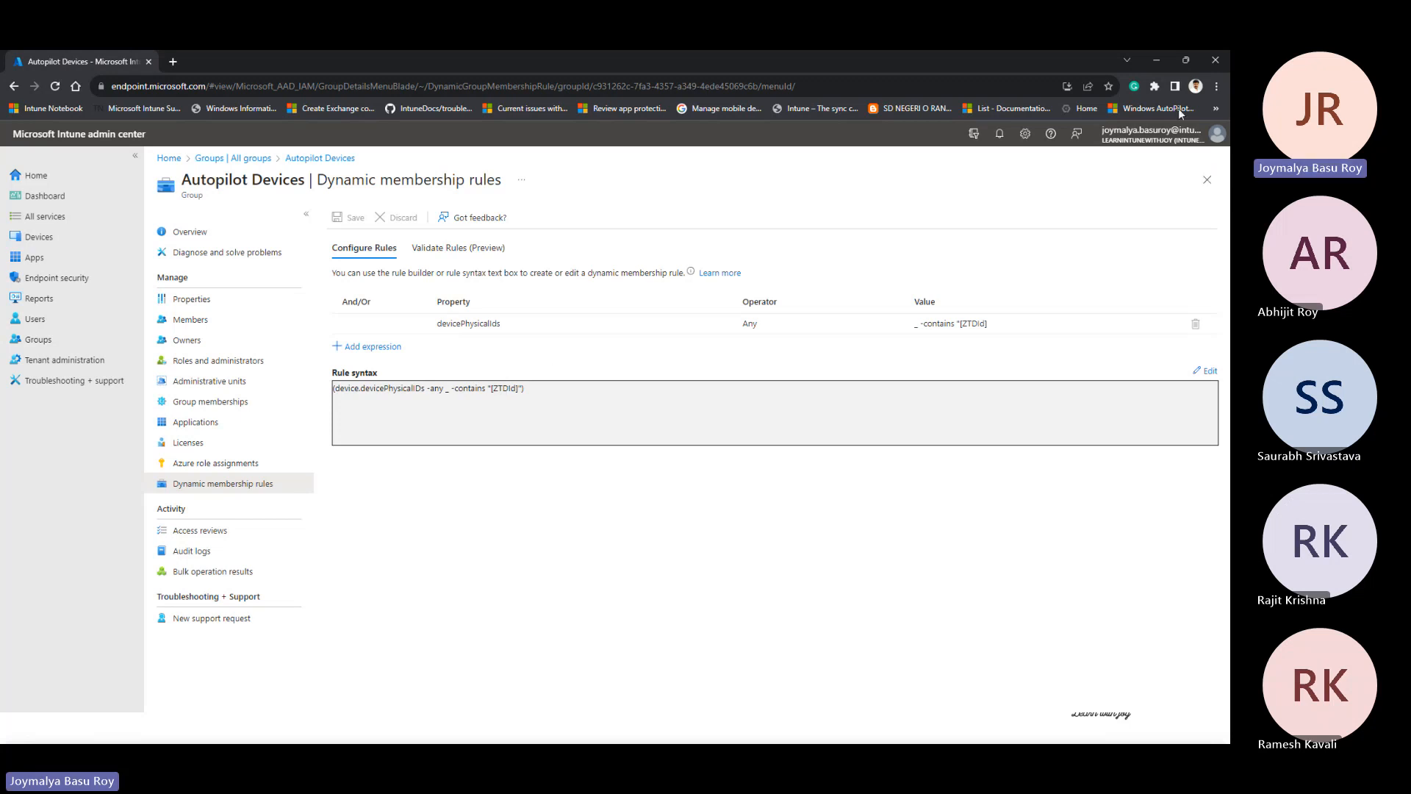
pyautogui.click(1158, 60)
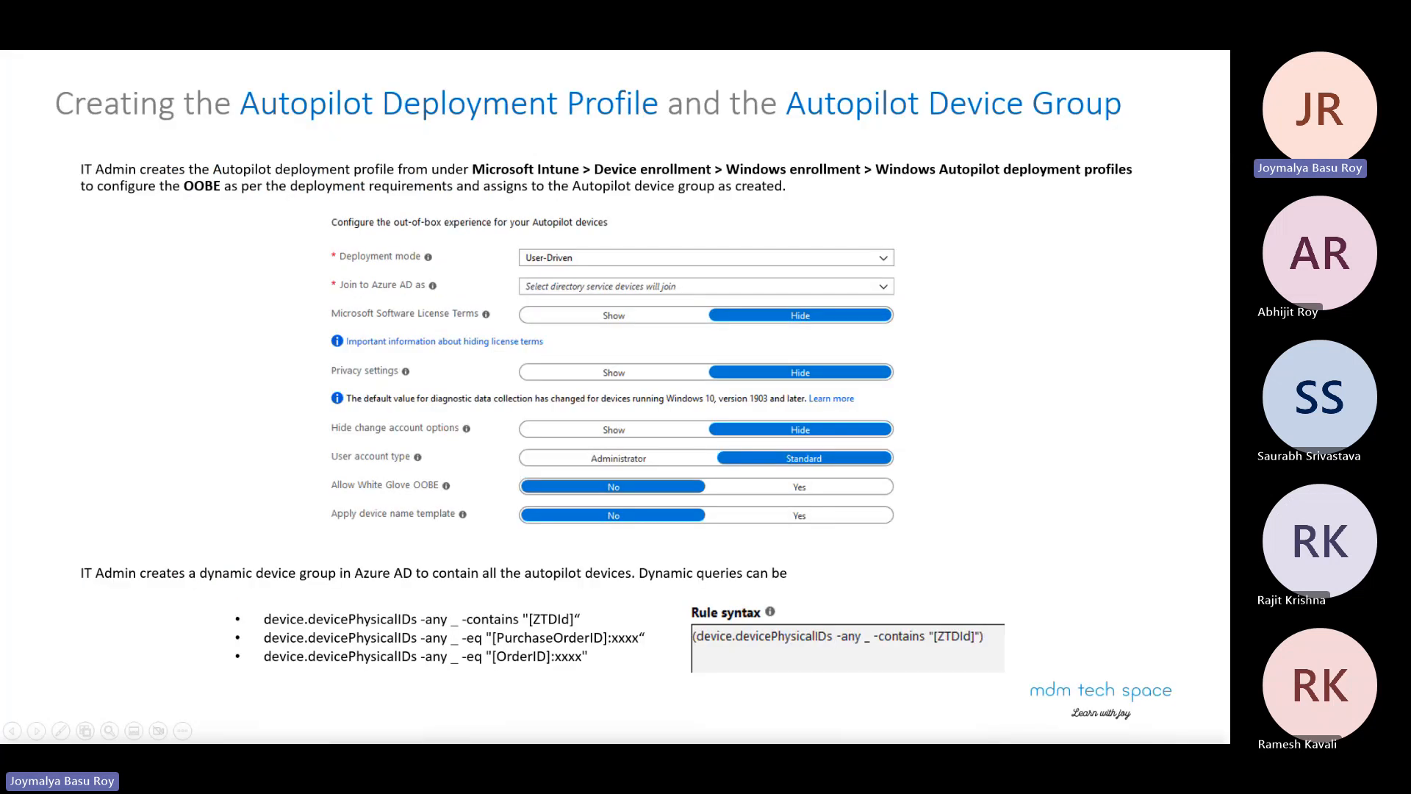